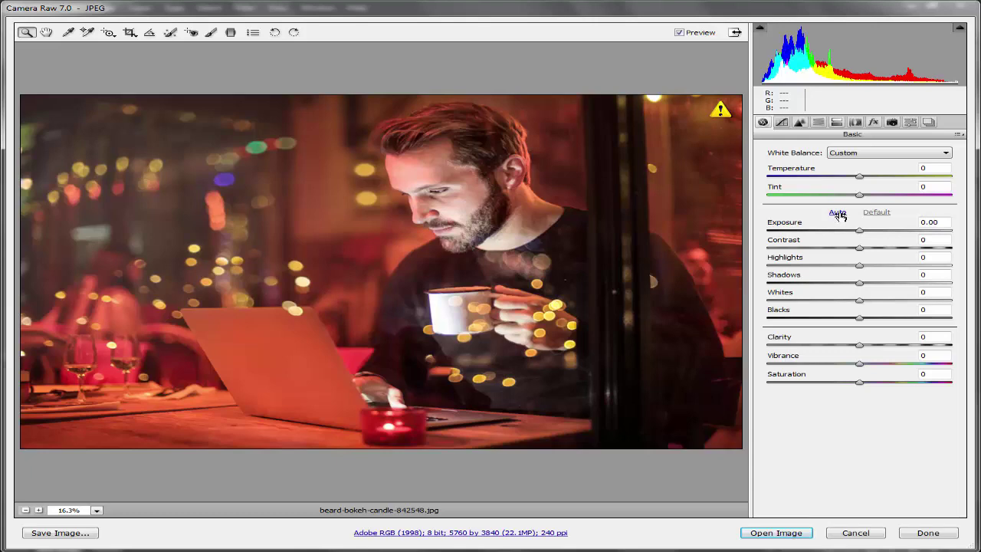
# - Set the photo's temperature to -17, exposure to +0.35 and contrast to -29
pyautogui.click(837, 213)
pyautogui.click(873, 212)
pyautogui.moveTo(862, 178)
pyautogui.mouseDown()
pyautogui.moveTo(871, 179)
pyautogui.moveTo(846, 179)
pyautogui.mouseUp()
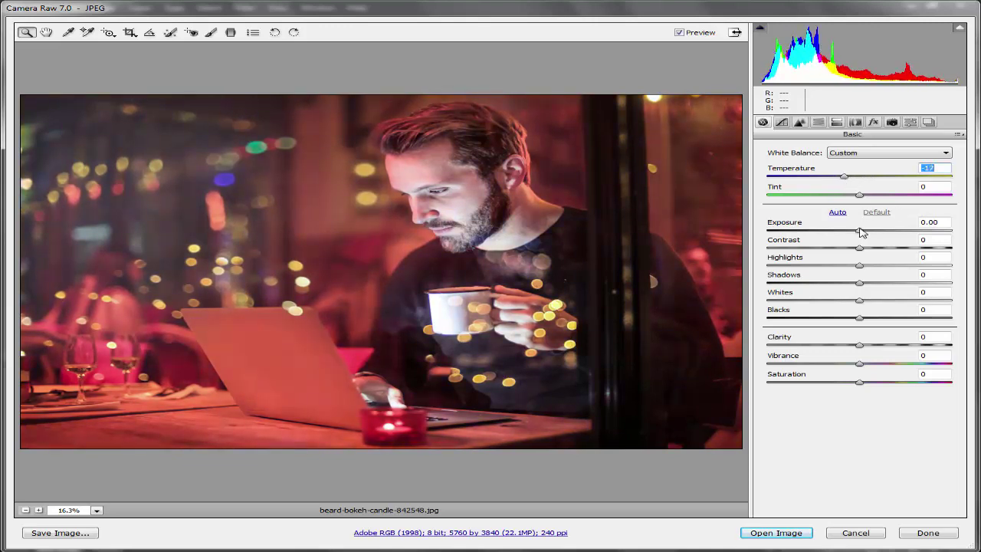
pyautogui.moveTo(862, 232); pyautogui.dragTo(834, 250)
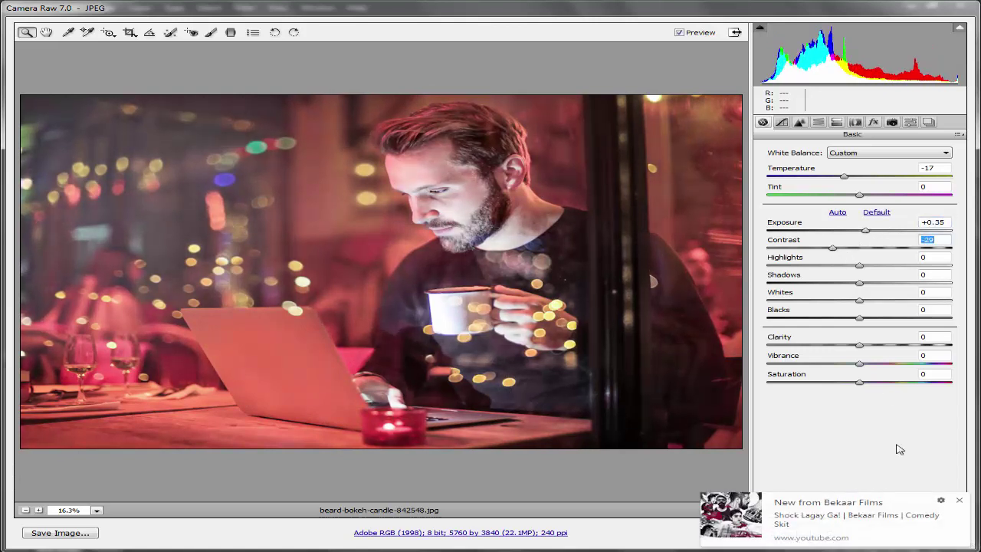
pyautogui.click(958, 501)
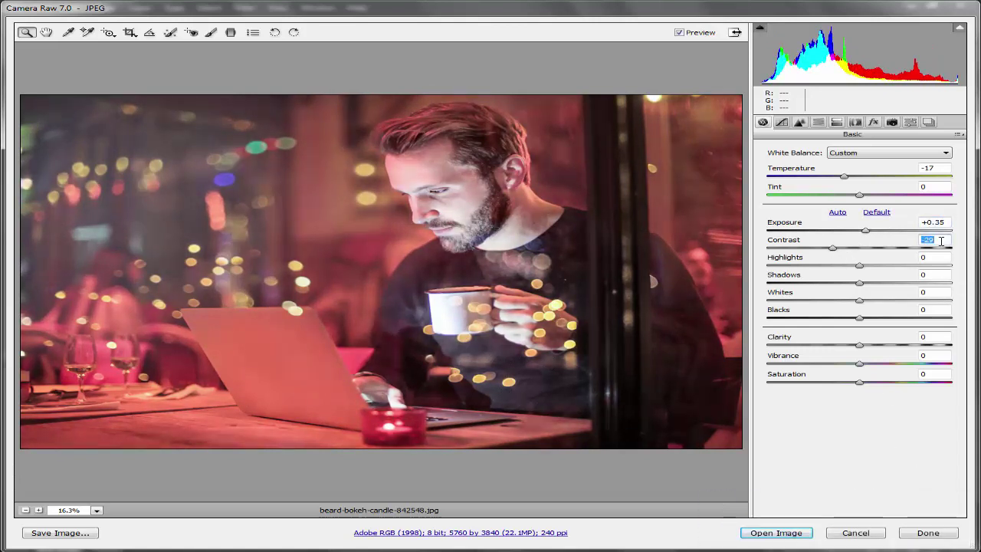
# - Reset the contrast to 0 and raise it to +8
pyautogui.doubleClick(883, 248)
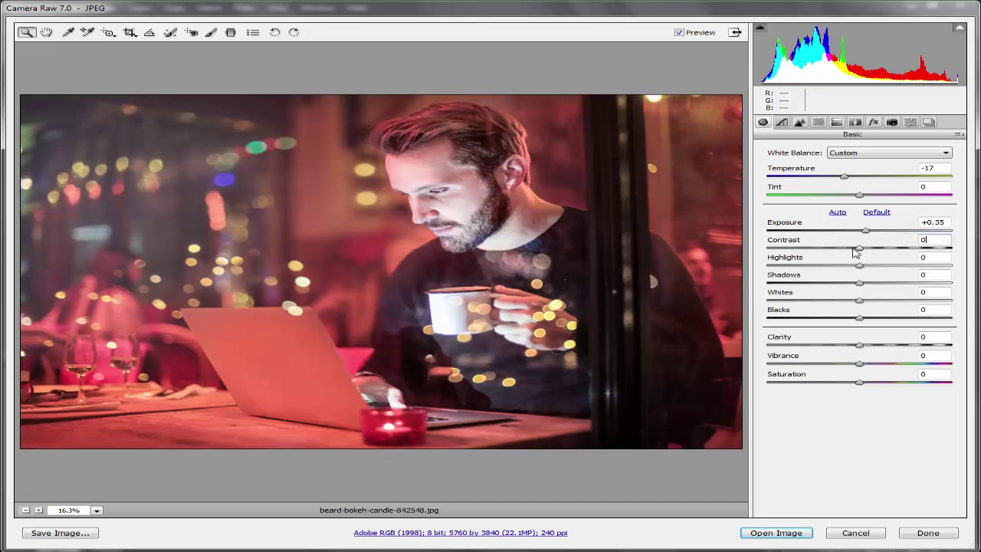
pyautogui.press('Up')
pyautogui.press('Up')
pyautogui.press('Up')
pyautogui.press('Up')
pyautogui.press('Up')
pyautogui.press('Up')
pyautogui.press('Up')
pyautogui.press('Up')
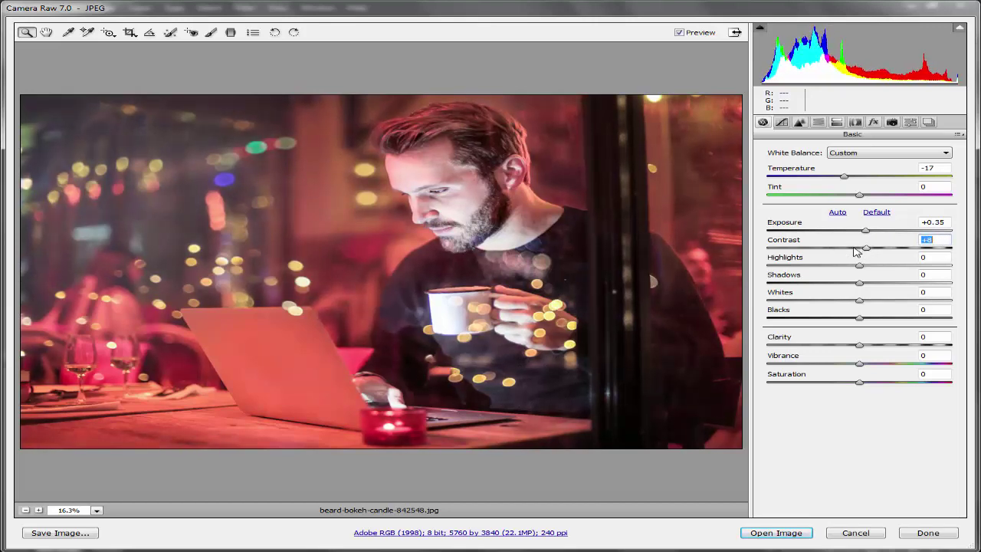
# - Set the photo's contrast to -18, highlights to -22, shadows to +32, blacks to -28 and whites to -23
pyautogui.moveTo(856, 253); pyautogui.dragTo(841, 269)
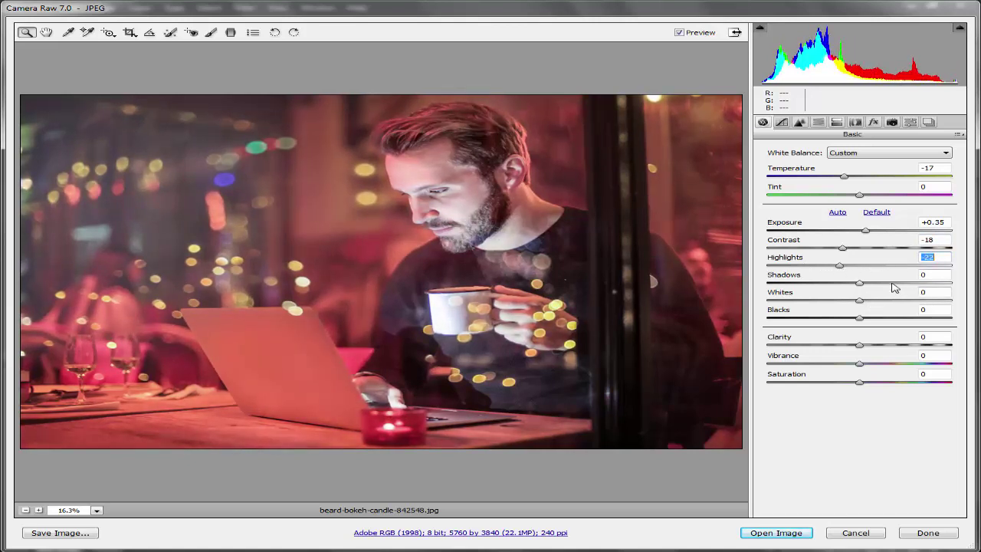
pyautogui.moveTo(898, 285); pyautogui.dragTo(889, 284)
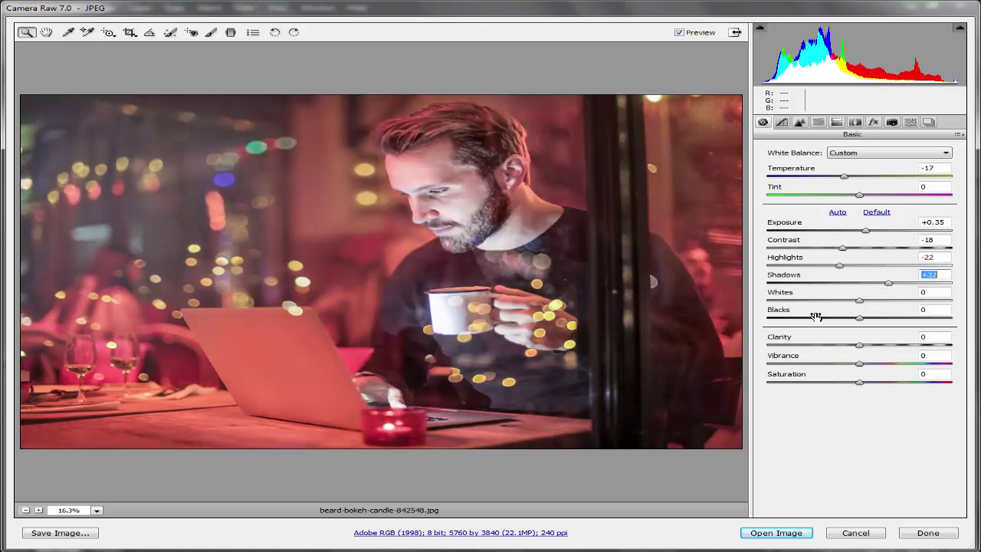
pyautogui.moveTo(839, 321)
pyautogui.mouseDown()
pyautogui.moveTo(806, 320)
pyautogui.moveTo(834, 320)
pyautogui.mouseUp()
pyautogui.click(837, 299)
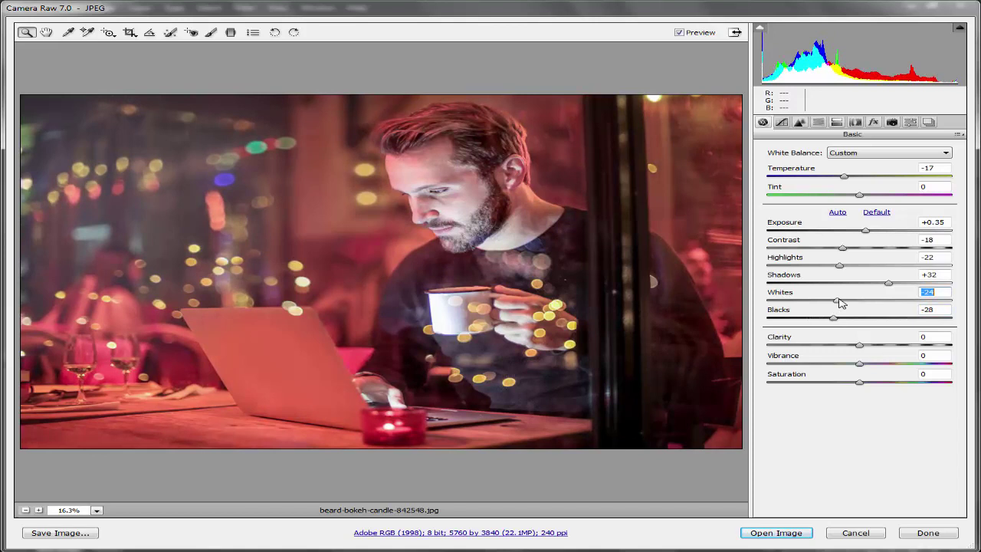
# - Set the clarity to +25 and vibrance to +34, and adjust the contrast to -13
pyautogui.click(874, 345)
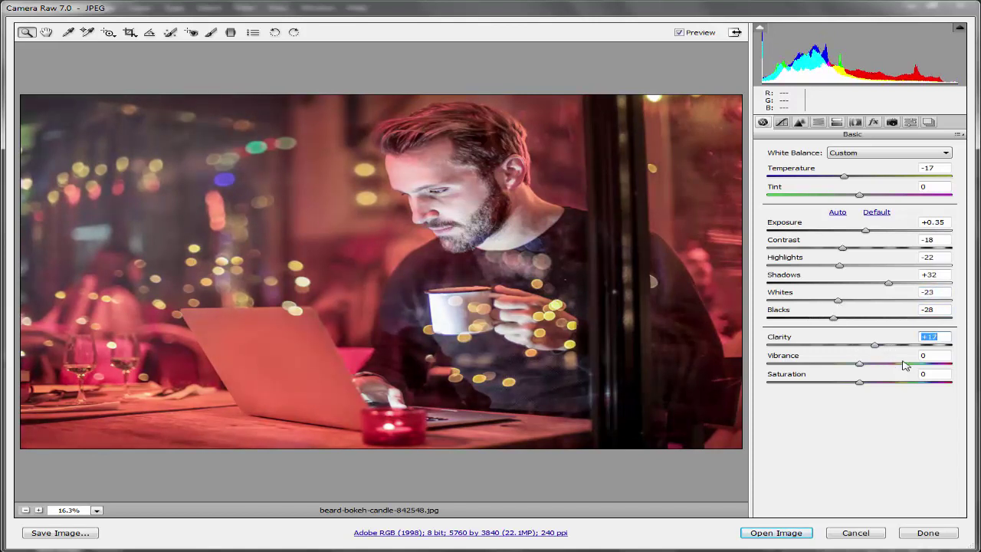
pyautogui.moveTo(906, 365); pyautogui.dragTo(894, 365)
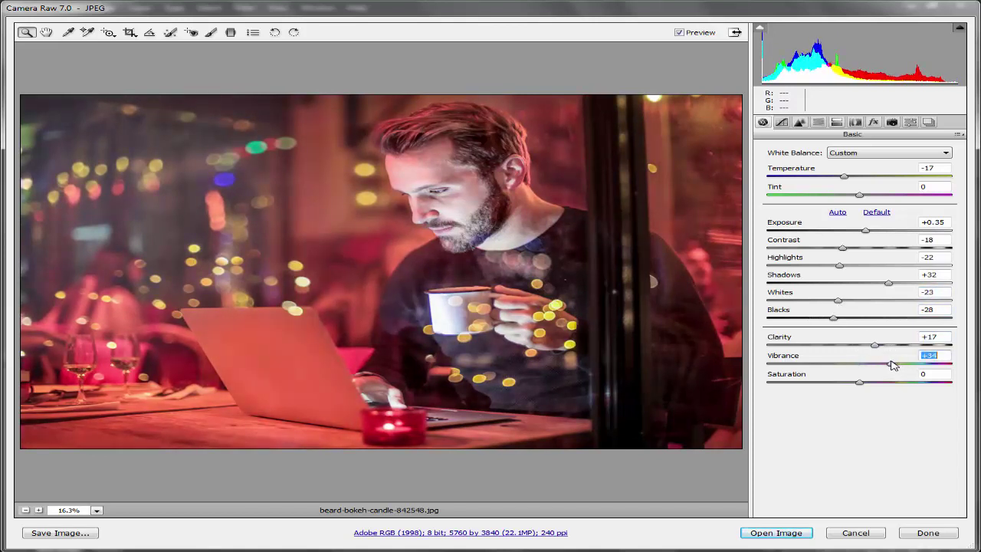
pyautogui.click(882, 344)
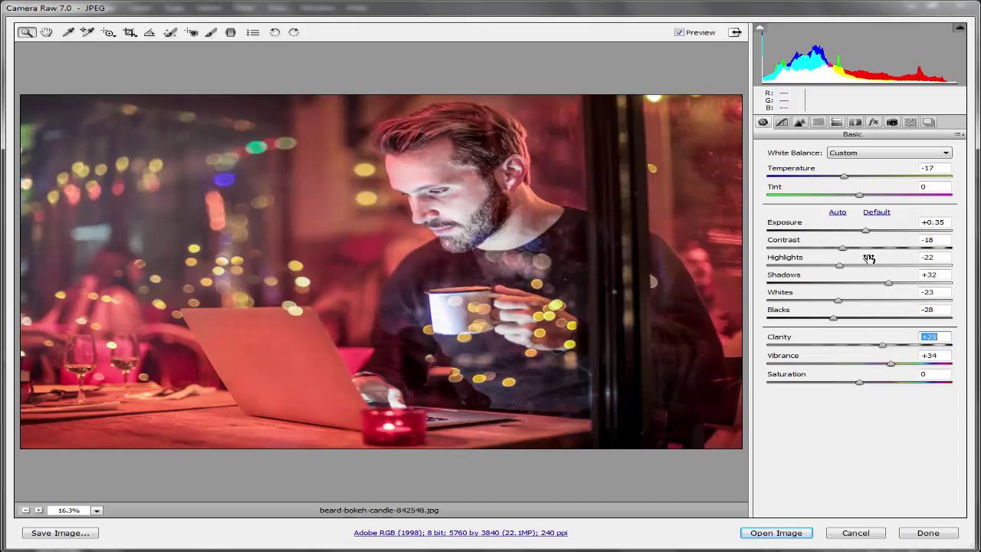
pyautogui.moveTo(886, 250); pyautogui.dragTo(850, 253)
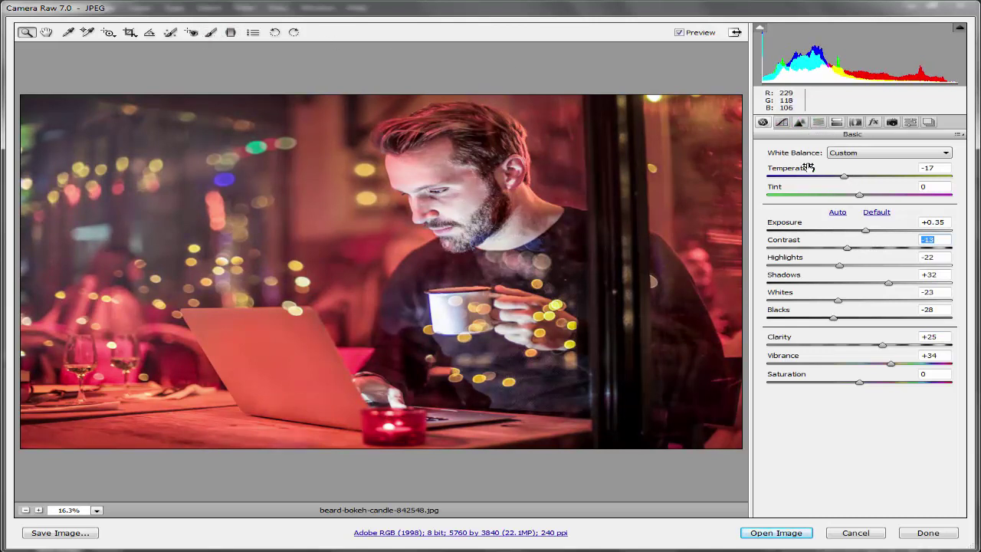
# - Open the adjusted photo in Photoshop and duplicate its Background layer
pyautogui.click(790, 532)
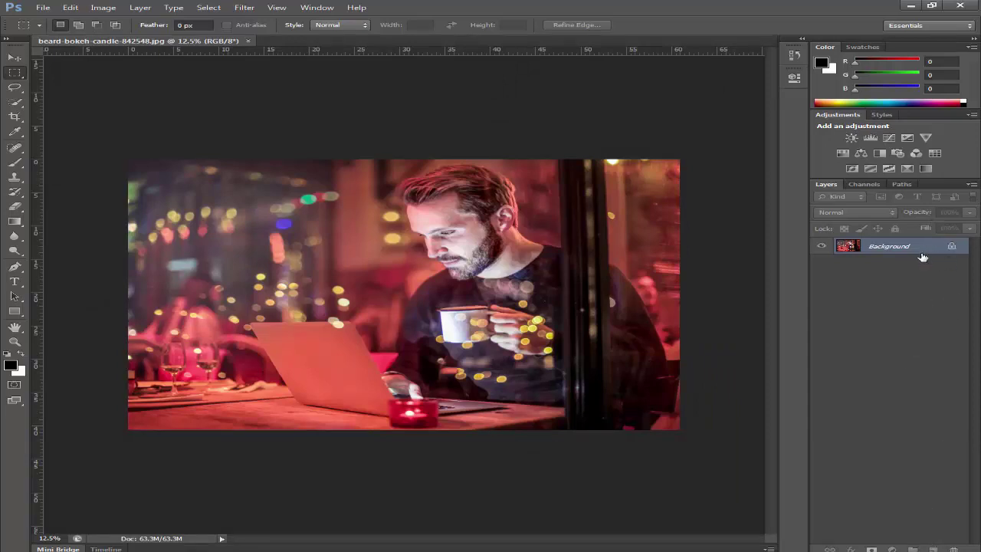
pyautogui.moveTo(922, 256); pyautogui.dragTo(934, 548)
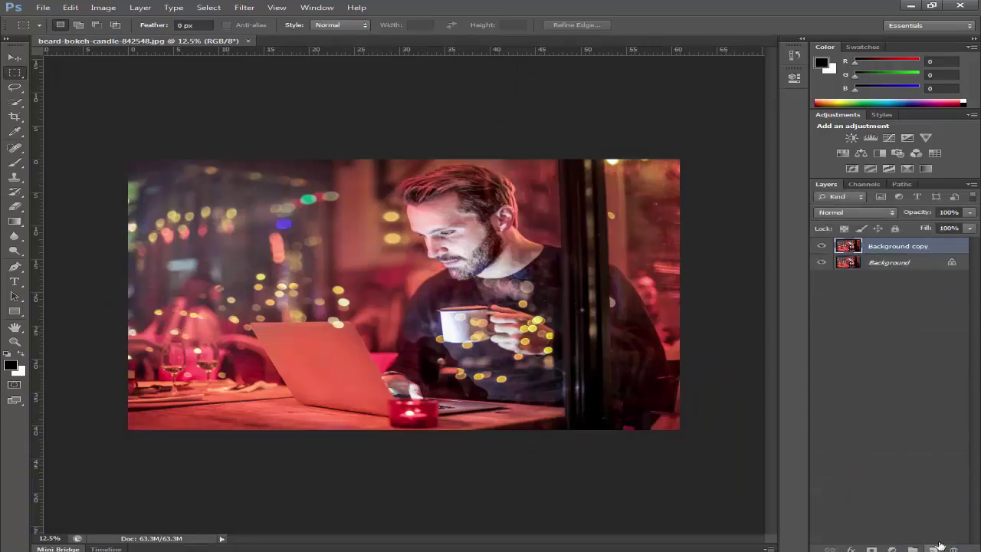
pyautogui.hotkey('ctrl', '0')
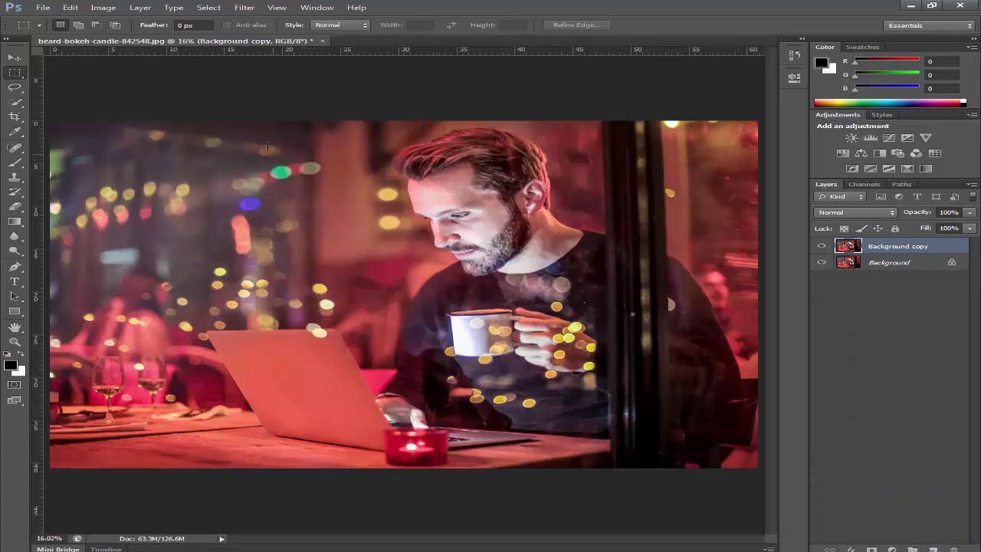
pyautogui.click(103, 7)
pyautogui.moveTo(160, 38)
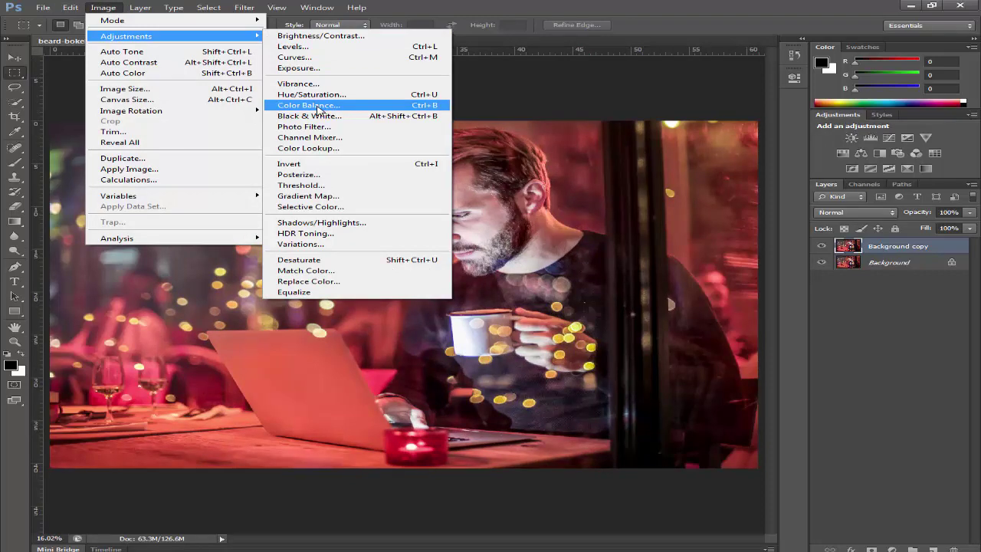
pyautogui.click(329, 95)
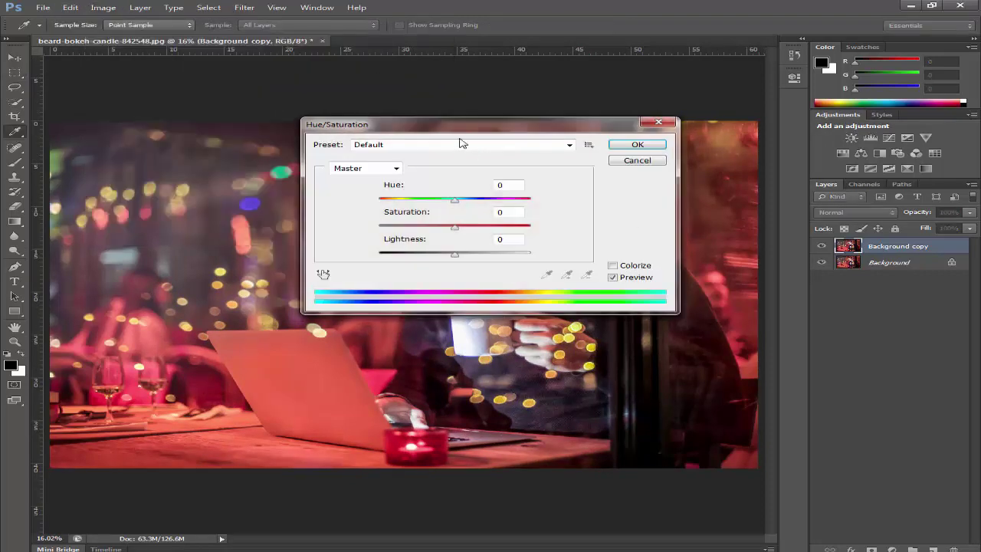
pyautogui.moveTo(477, 130); pyautogui.dragTo(720, 290)
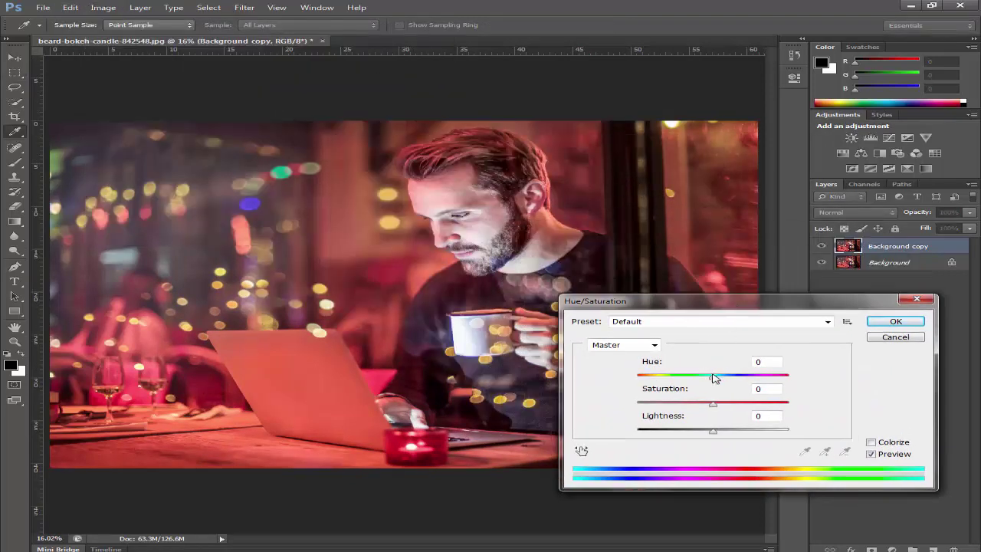
pyautogui.moveTo(713, 377); pyautogui.dragTo(687, 379)
pyautogui.write('41')
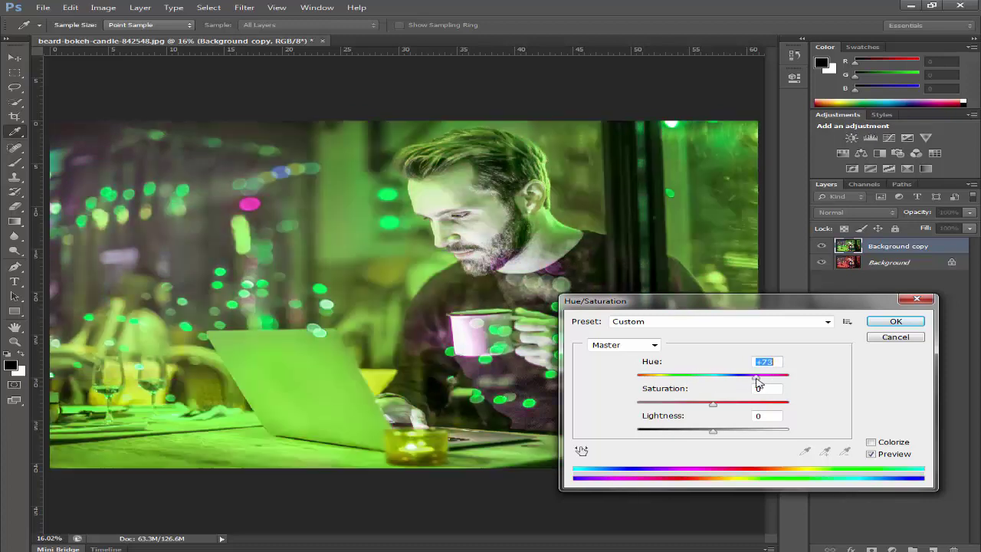
pyautogui.click(895, 336)
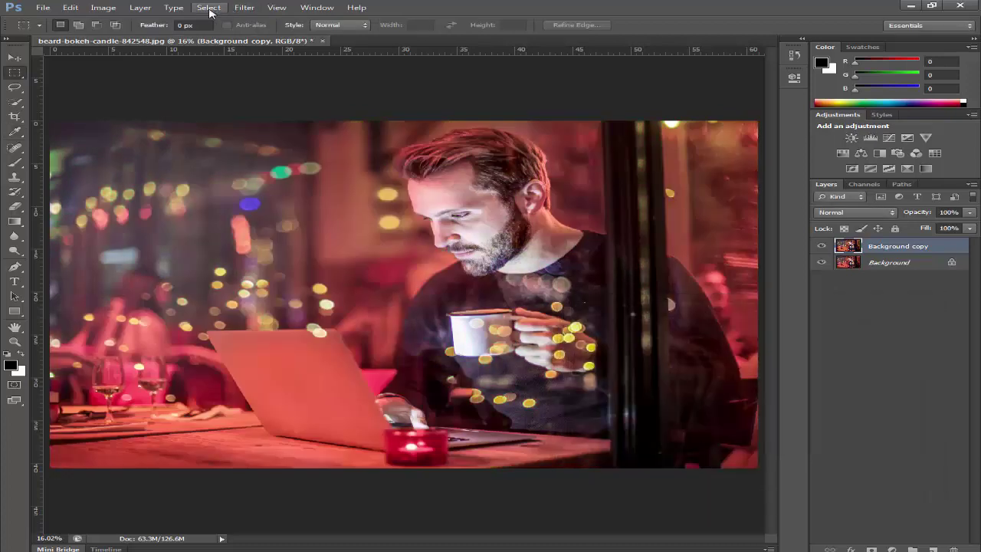
# - Start a Color Balance adjustment on the Background copy layer and set the highlights to color levels -30, -17, +32
pyautogui.click(103, 7)
pyautogui.moveTo(123, 39)
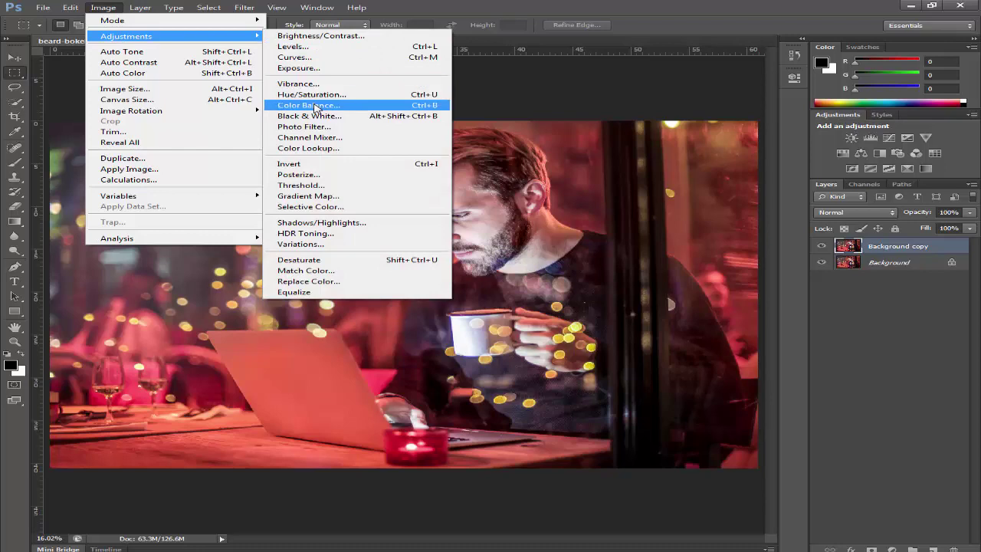
pyautogui.click(309, 105)
pyautogui.moveTo(414, 147); pyautogui.dragTo(606, 308)
pyautogui.moveTo(652, 353); pyautogui.dragTo(680, 377)
pyautogui.click(692, 408)
pyautogui.moveTo(632, 311); pyautogui.dragTo(775, 337)
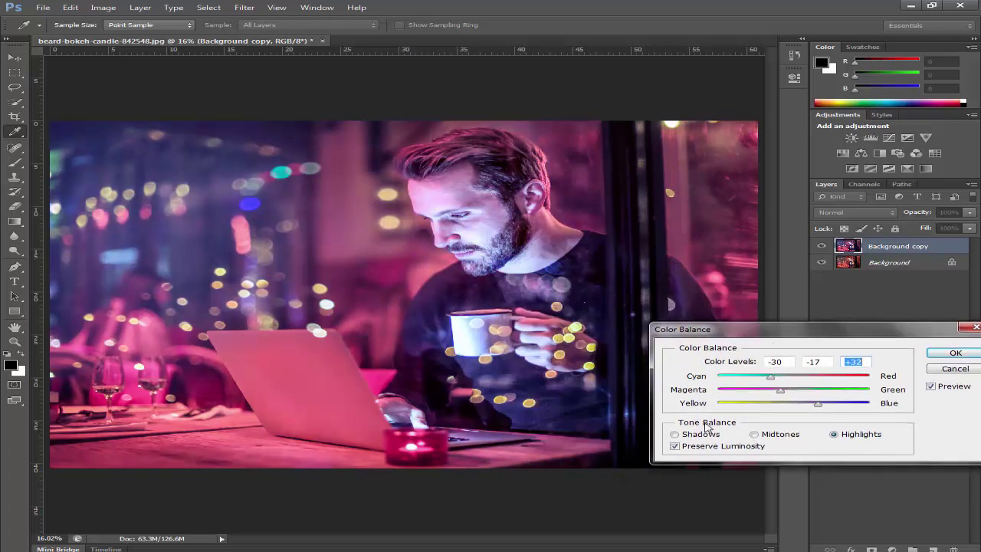
# - Set the Color Balance shadows to -22, +7, +7, apply the adjustment, and compare the layer with the original
pyautogui.click(675, 434)
pyautogui.moveTo(793, 407)
pyautogui.mouseDown()
pyautogui.moveTo(813, 406)
pyautogui.moveTo(773, 406)
pyautogui.moveTo(802, 404)
pyautogui.moveTo(776, 377)
pyautogui.moveTo(810, 396)
pyautogui.moveTo(779, 394)
pyautogui.moveTo(799, 390)
pyautogui.mouseUp()
pyautogui.click(929, 387)
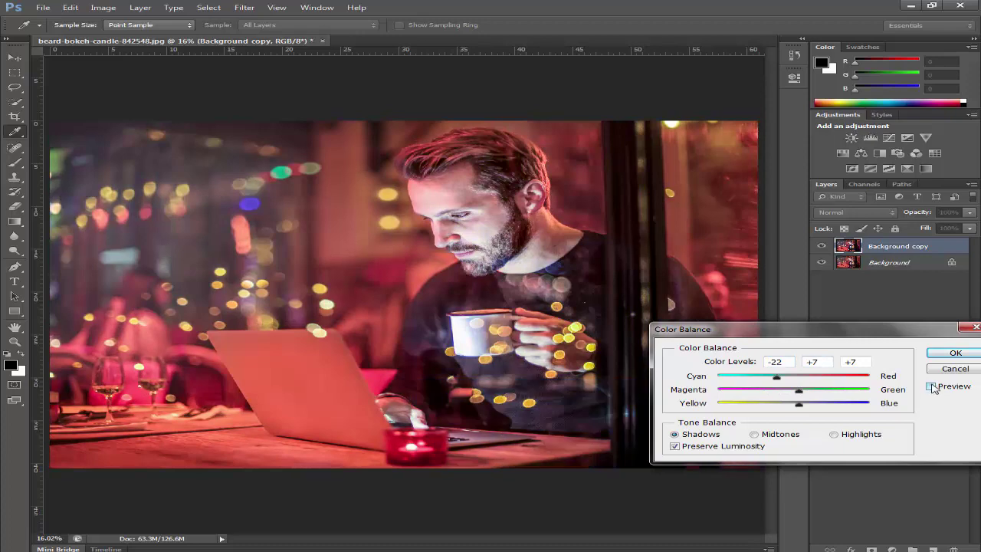
pyautogui.click(930, 387)
pyautogui.click(942, 351)
pyautogui.click(823, 245)
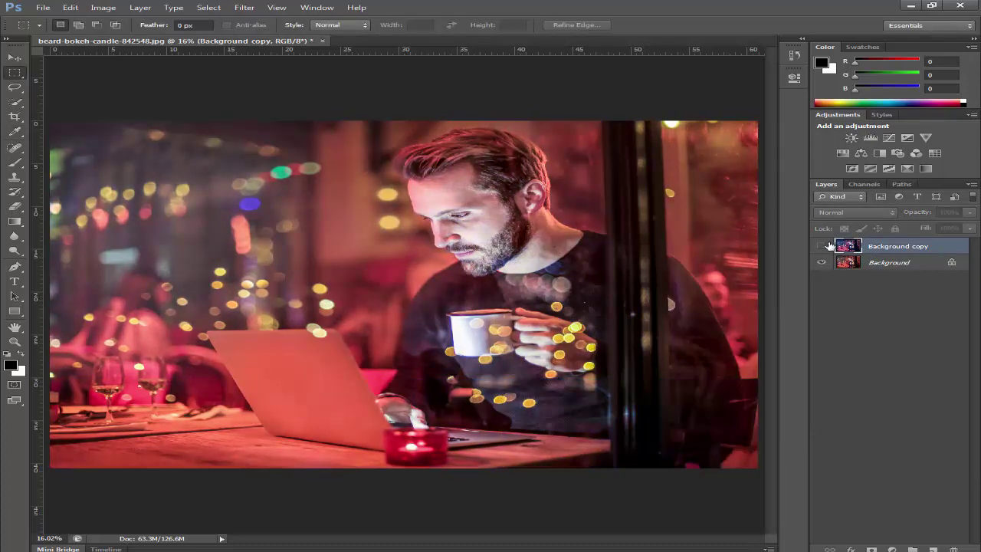
pyautogui.click(822, 245)
# - Apply a Vibrance adjustment of +37 to the Background copy layer
pyautogui.click(144, 6)
pyautogui.moveTo(103, 7)
pyautogui.moveTo(127, 37)
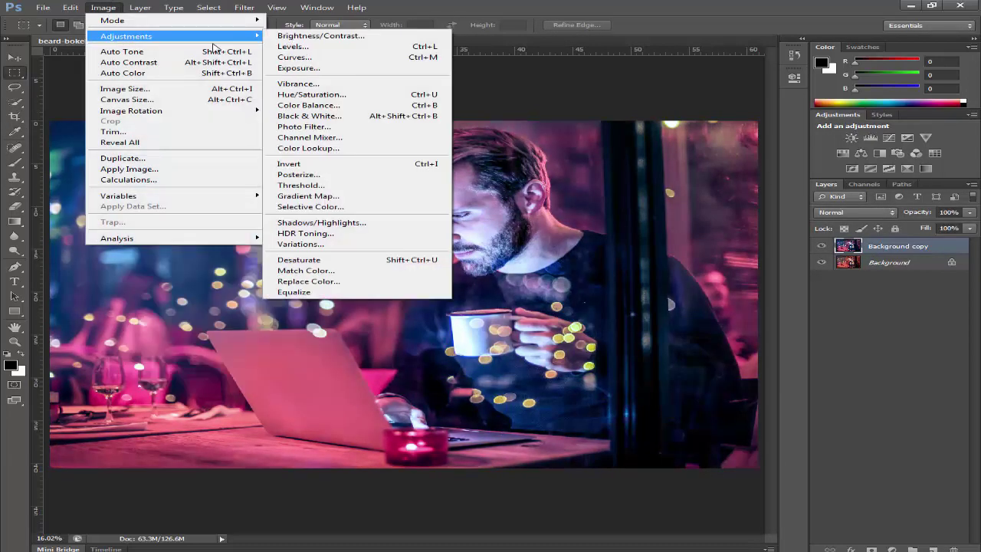
pyautogui.click(333, 84)
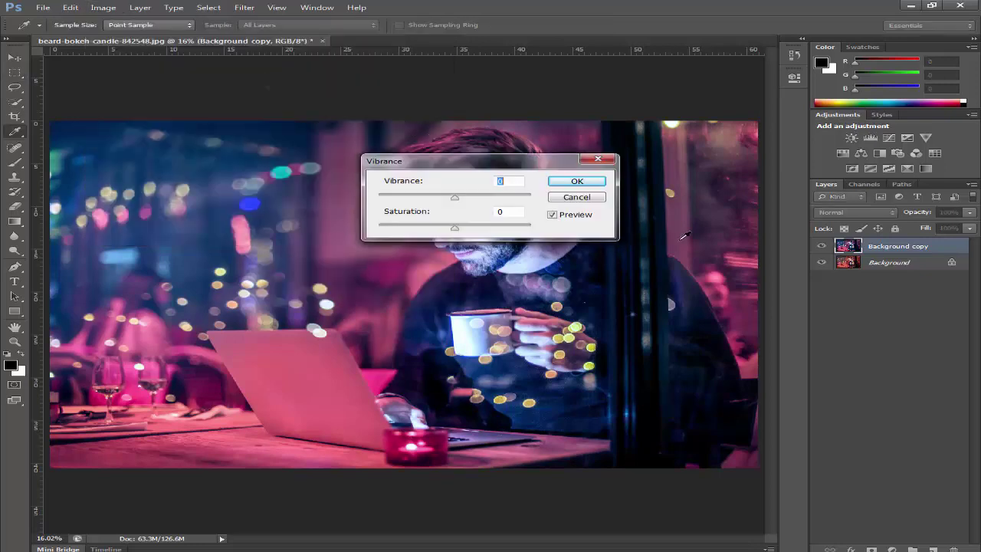
pyautogui.moveTo(461, 161); pyautogui.dragTo(756, 283)
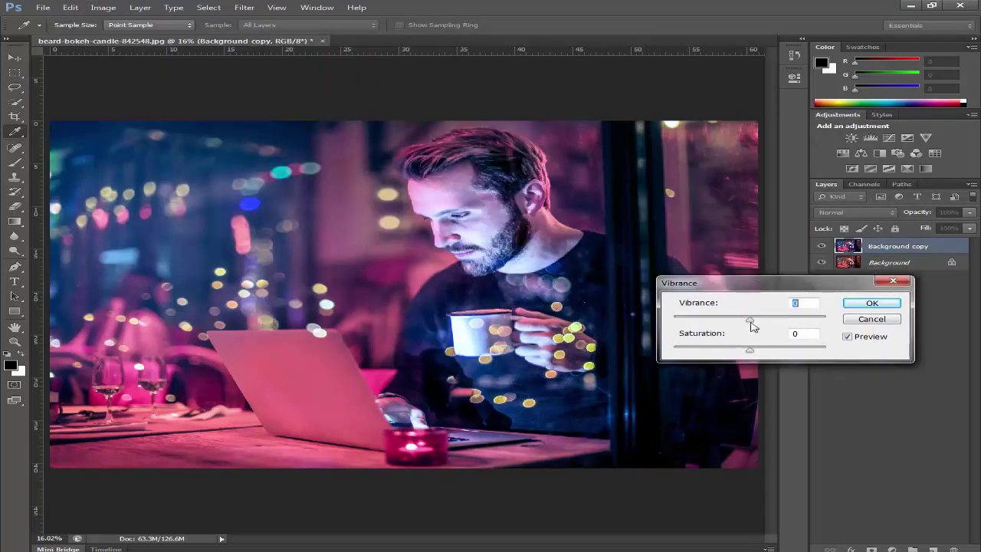
pyautogui.moveTo(751, 326); pyautogui.dragTo(778, 323)
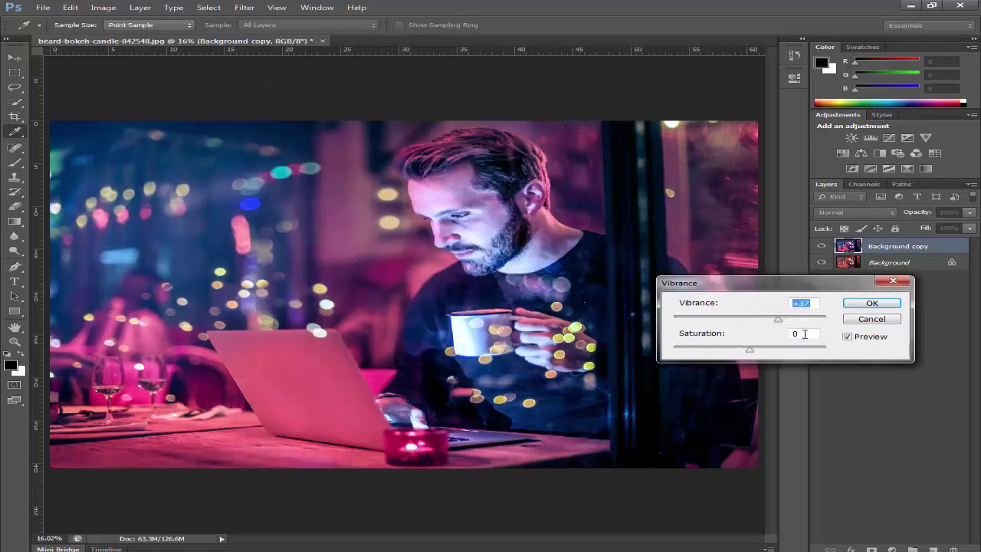
pyautogui.click(871, 303)
pyautogui.press('m')
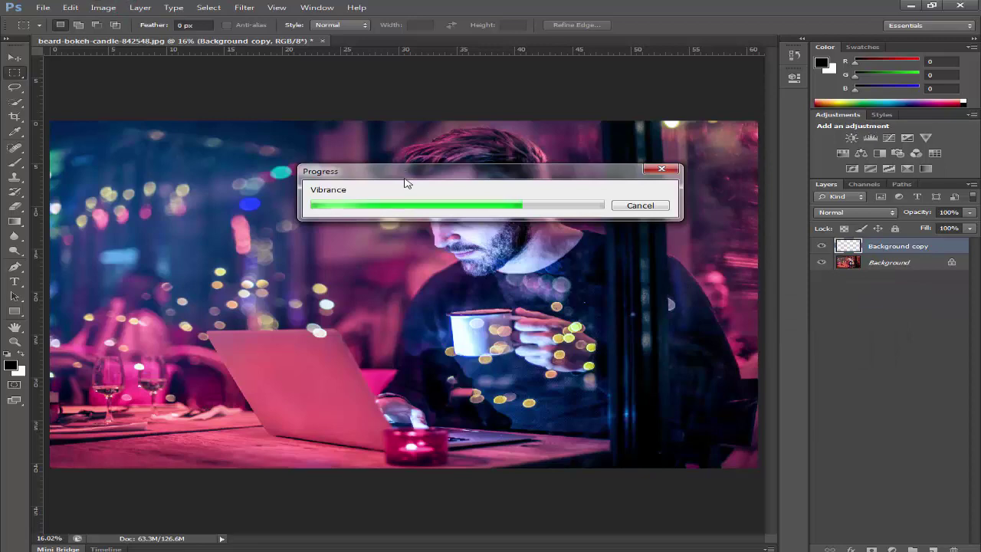
# - Try Auto Tone on the Background copy layer and check the edit history
pyautogui.click(103, 6)
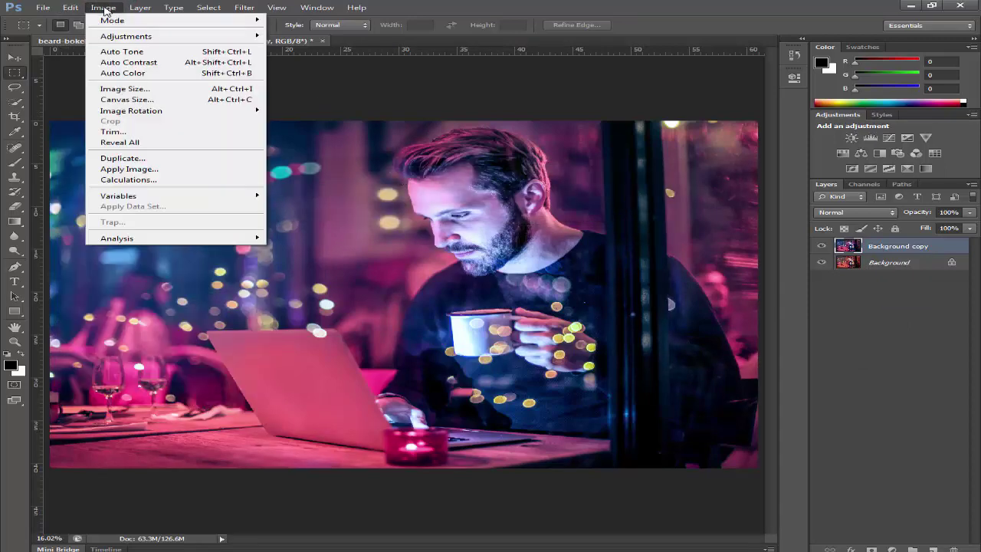
pyautogui.click(160, 52)
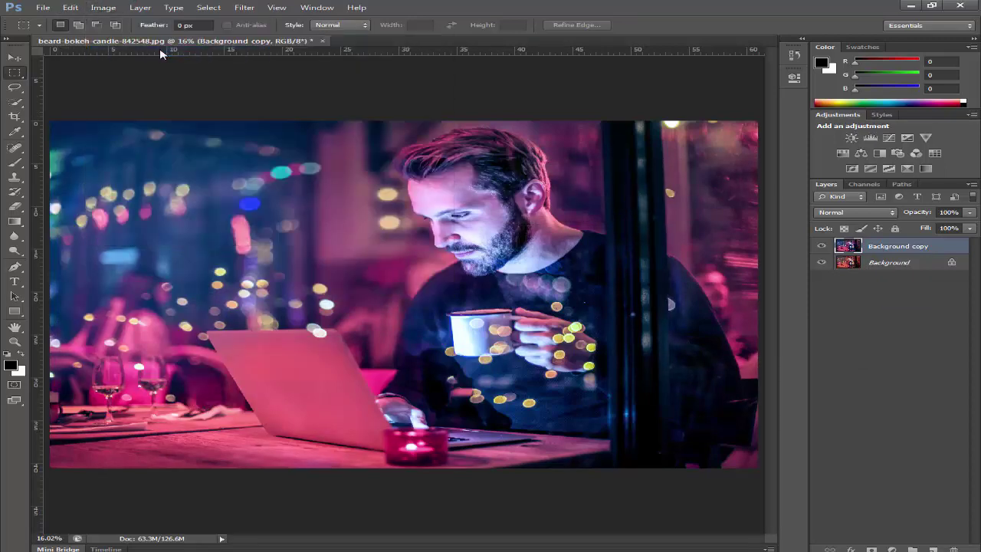
pyautogui.click(107, 7)
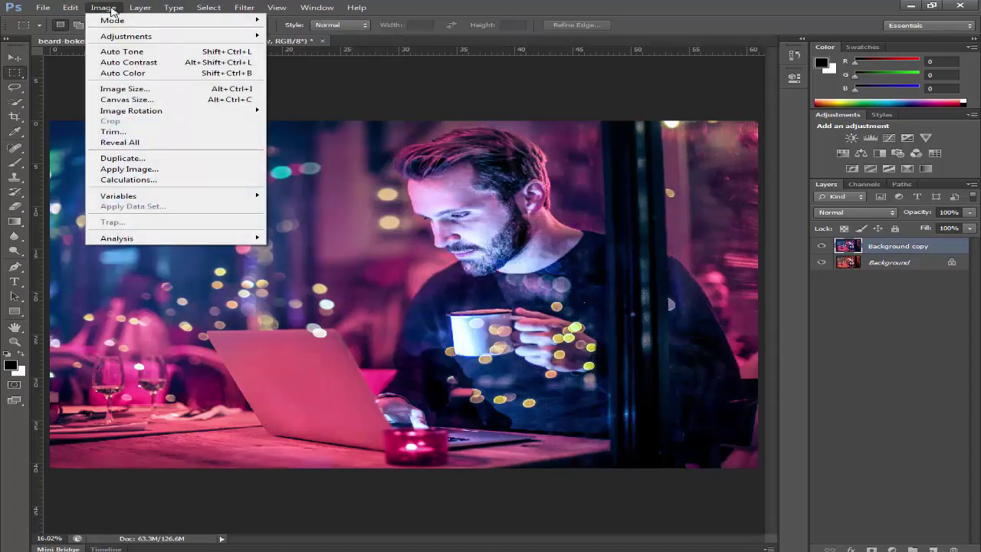
pyautogui.click(115, 10)
pyautogui.click(795, 53)
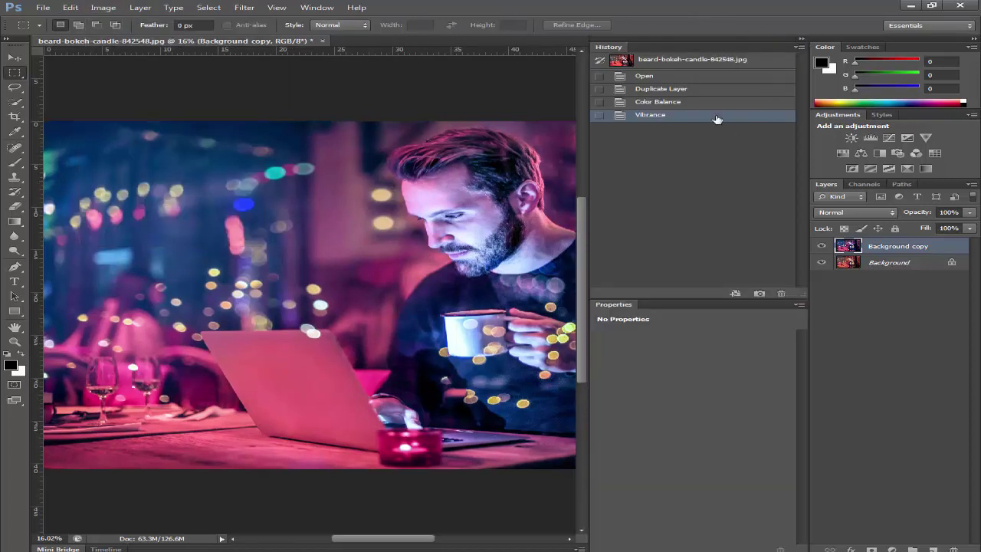
pyautogui.click(804, 39)
# - Apply Auto Color to the Background copy layer
pyautogui.click(103, 7)
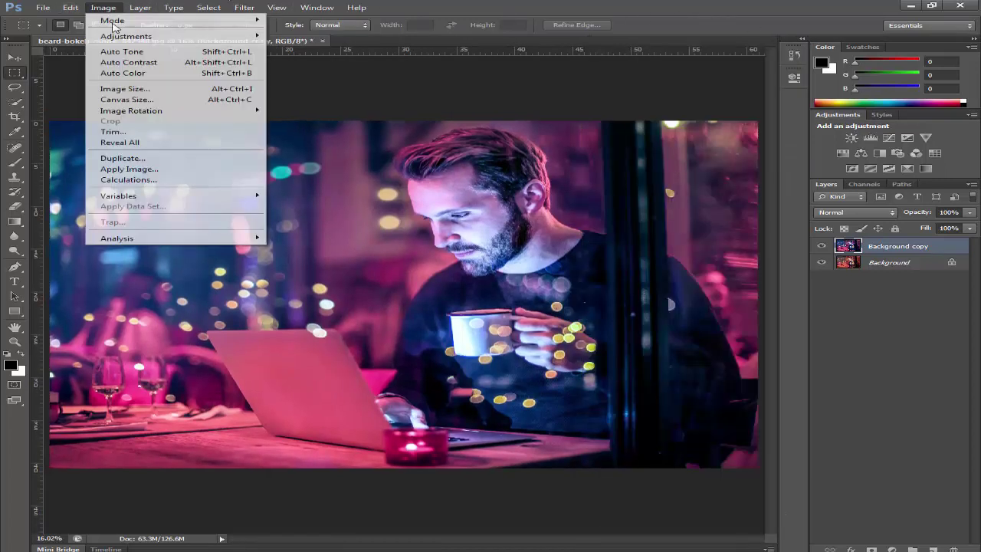
pyautogui.click(123, 73)
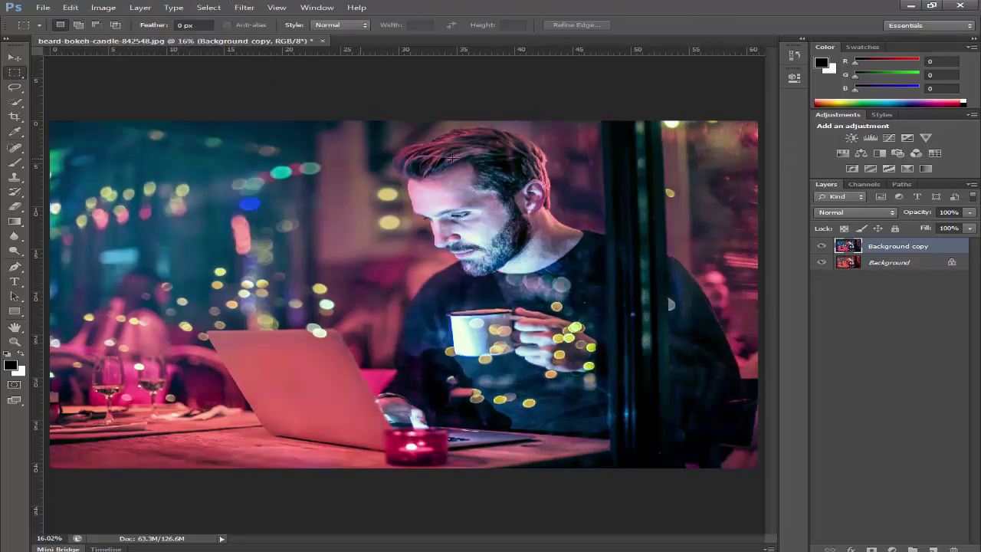
# - Revert the Background copy layer to the Vibrance state in the edit history, removing Auto Color
pyautogui.click(804, 40)
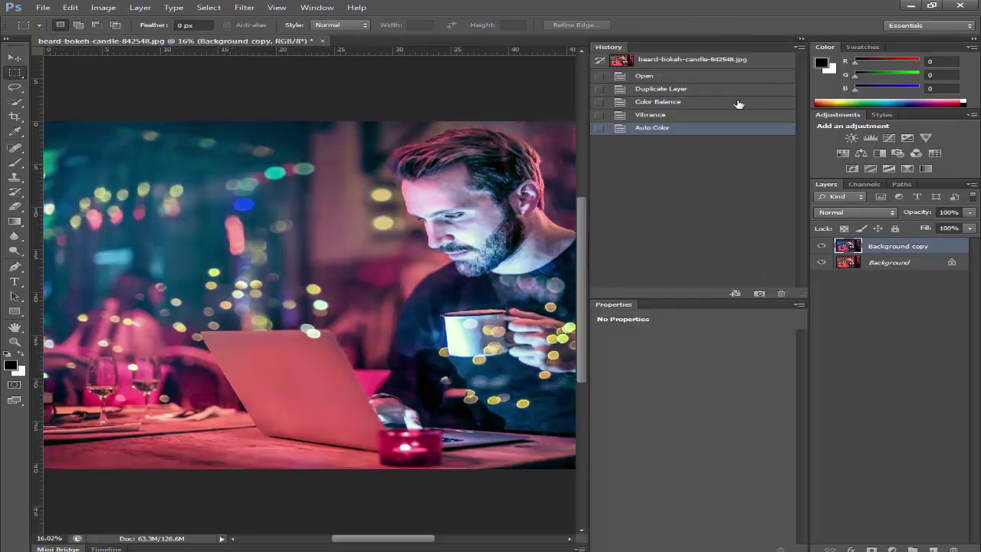
pyautogui.click(703, 116)
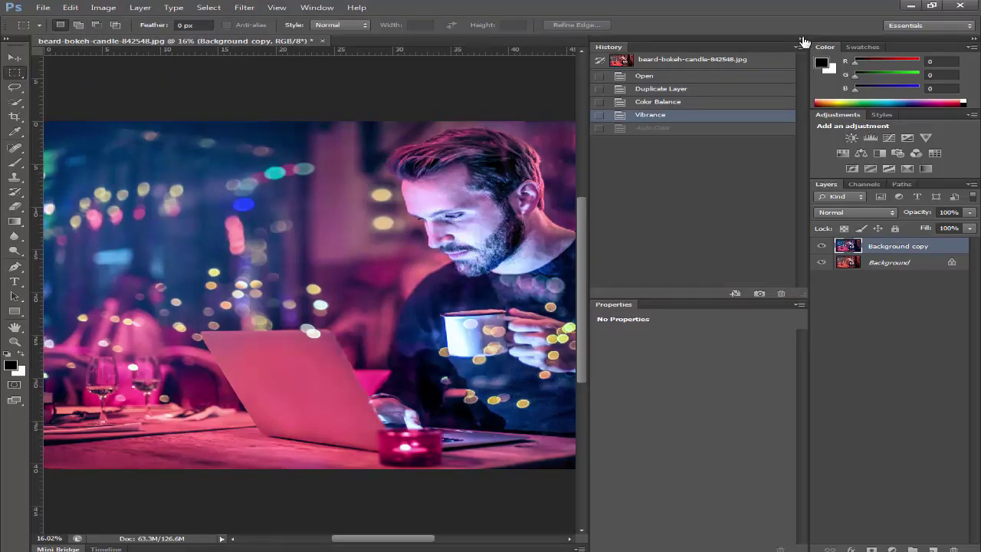
pyautogui.click(804, 40)
# - Start a Channel Mixer adjustment on the Background copy layer and set the Red output's red source to +83%
pyautogui.click(104, 7)
pyautogui.moveTo(125, 36)
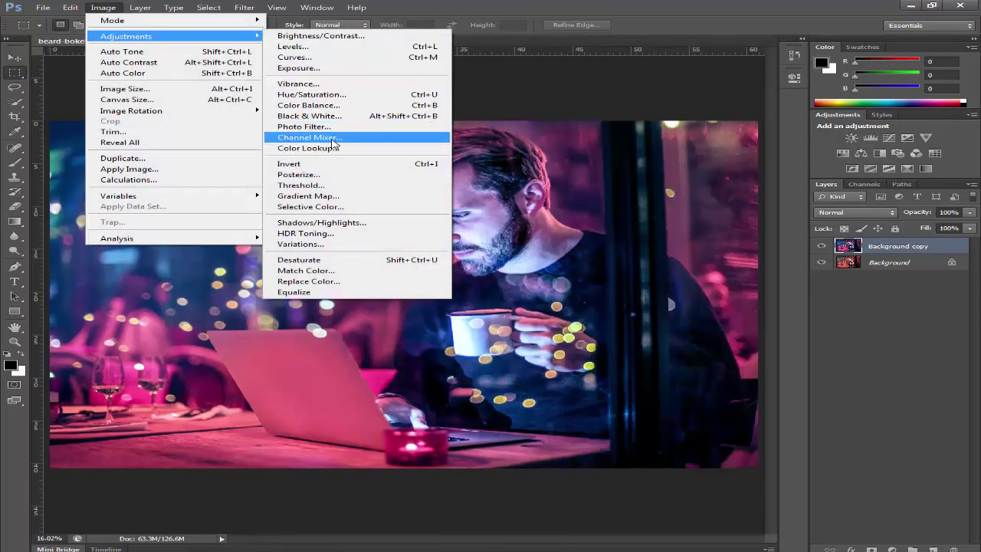
pyautogui.click(333, 139)
pyautogui.moveTo(433, 115); pyautogui.dragTo(760, 242)
pyautogui.press('Down')
pyautogui.press('Down')
pyautogui.press('Down')
pyautogui.press('Down')
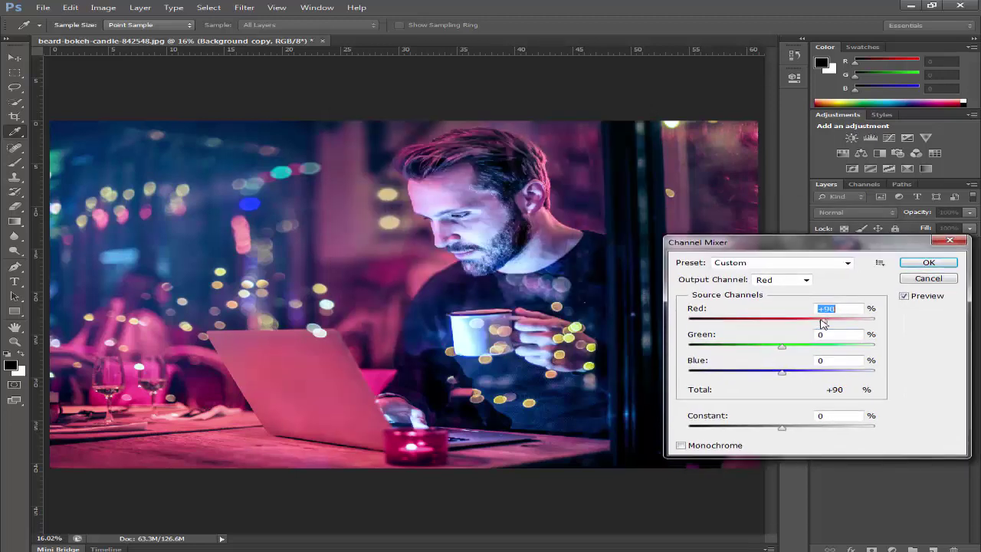
pyautogui.press('Down')
pyautogui.press('Down')
pyautogui.press('Down')
pyautogui.press('Down')
pyautogui.press('Down')
pyautogui.press('Down')
pyautogui.press('Down')
pyautogui.press('Down')
pyautogui.press('Down')
pyautogui.press('Down')
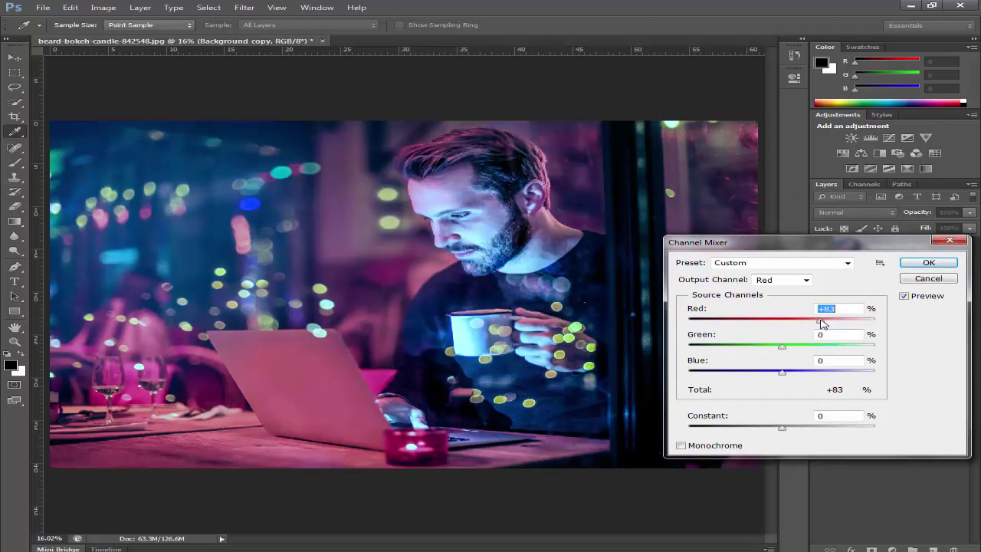
# - Set the Red output's green source to -12%, blue to -2% and constant to 0, compare the preview, and apply Channel Mixer
pyautogui.moveTo(790, 346); pyautogui.dragTo(780, 370)
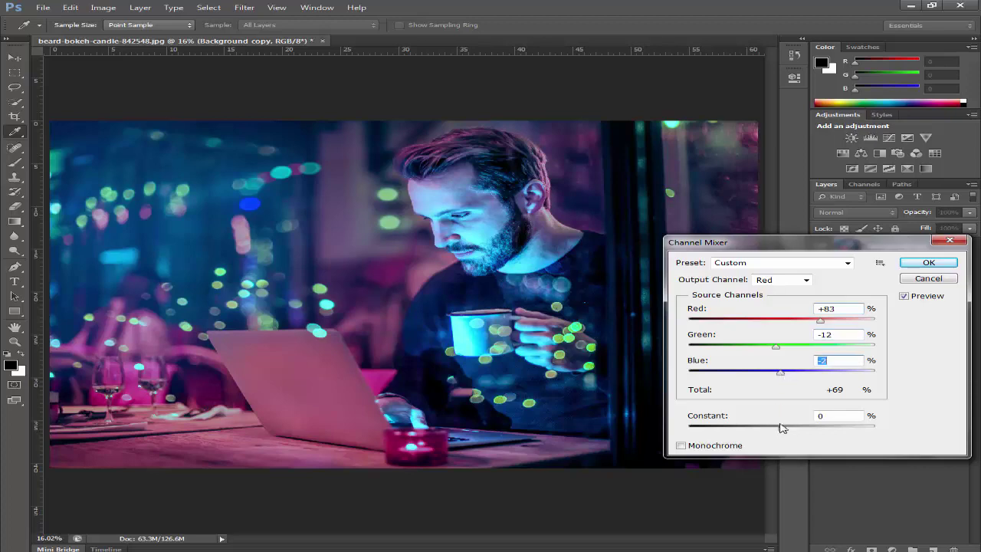
pyautogui.moveTo(782, 427)
pyautogui.mouseDown()
pyautogui.moveTo(793, 429)
pyautogui.moveTo(782, 429)
pyautogui.mouseUp()
pyautogui.write('0')
pyautogui.click(904, 297)
pyautogui.click(905, 297)
pyautogui.click(928, 263)
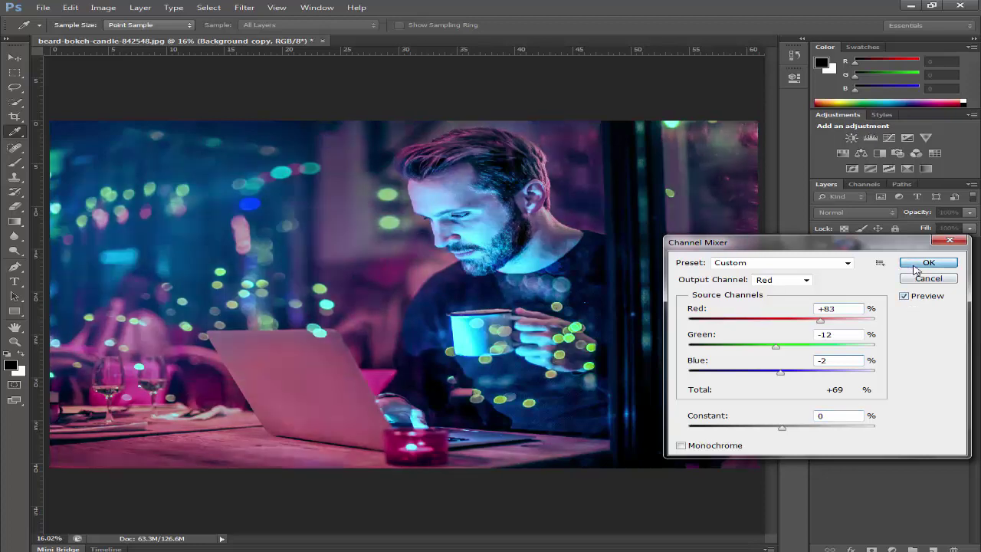
# - Apply a Brightness/Contrast adjustment with brightness 17 and contrast 27, comparing the preview before accepting it
pyautogui.click(104, 6)
pyautogui.moveTo(157, 37)
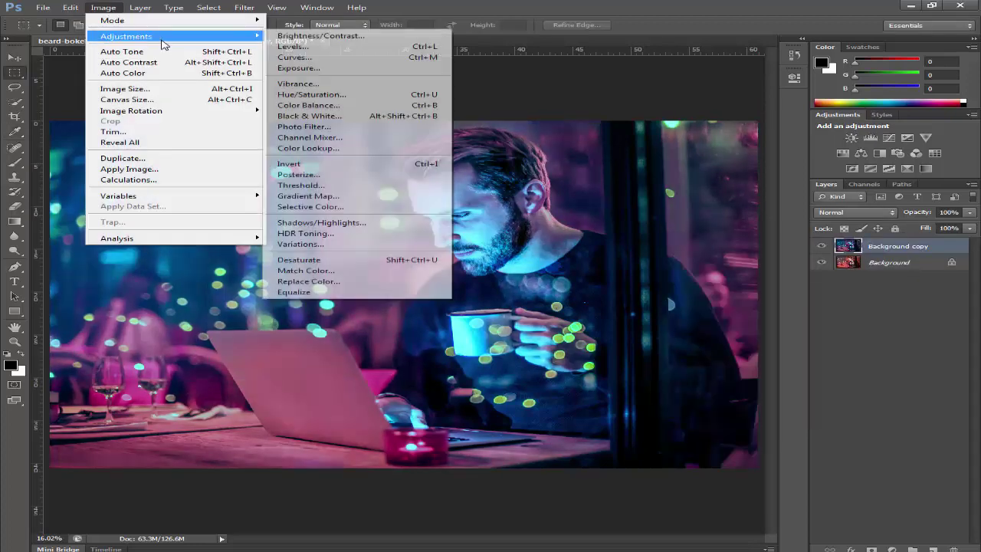
pyautogui.click(320, 36)
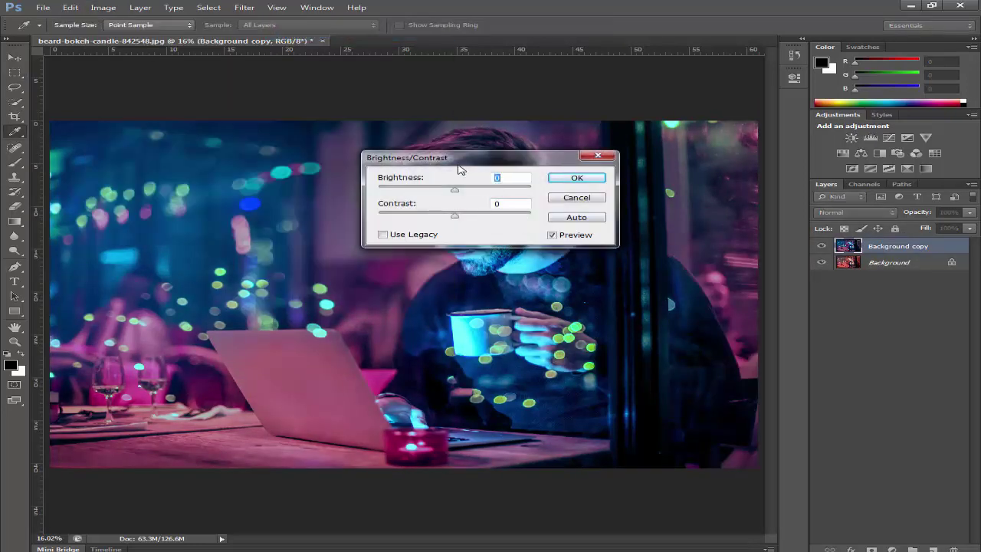
pyautogui.moveTo(468, 171); pyautogui.dragTo(723, 318)
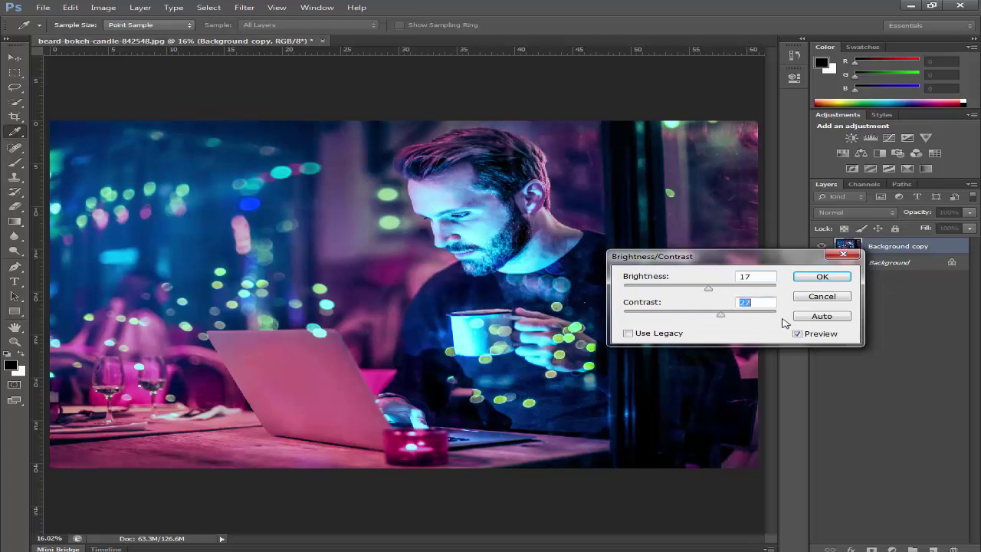
pyautogui.click(797, 334)
pyautogui.click(797, 334)
pyautogui.click(812, 277)
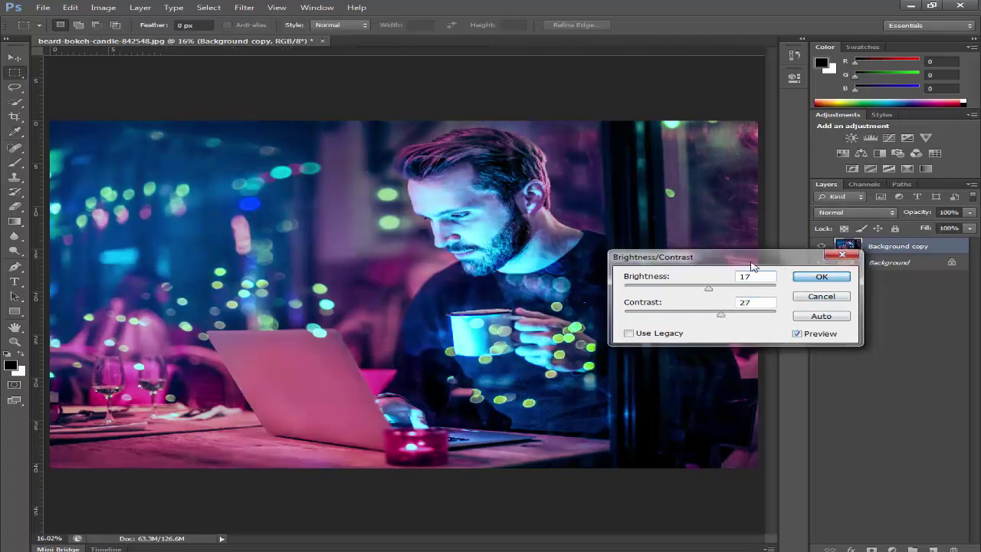
# - Start a Color Balance adjustment on the Background copy layer and set the midtones to -11, -5, +5
pyautogui.click(103, 7)
pyautogui.moveTo(115, 43)
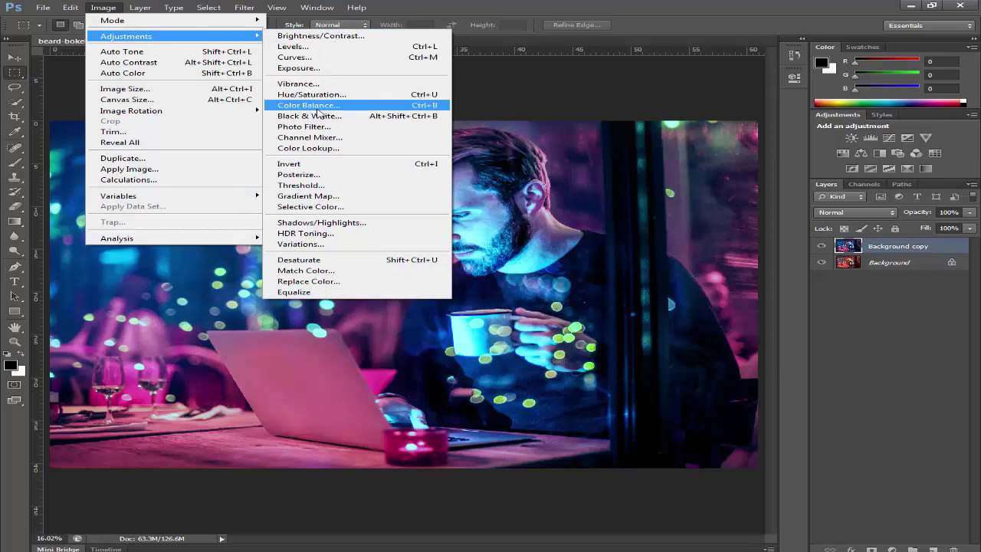
pyautogui.click(308, 105)
pyautogui.moveTo(795, 381); pyautogui.dragTo(806, 408)
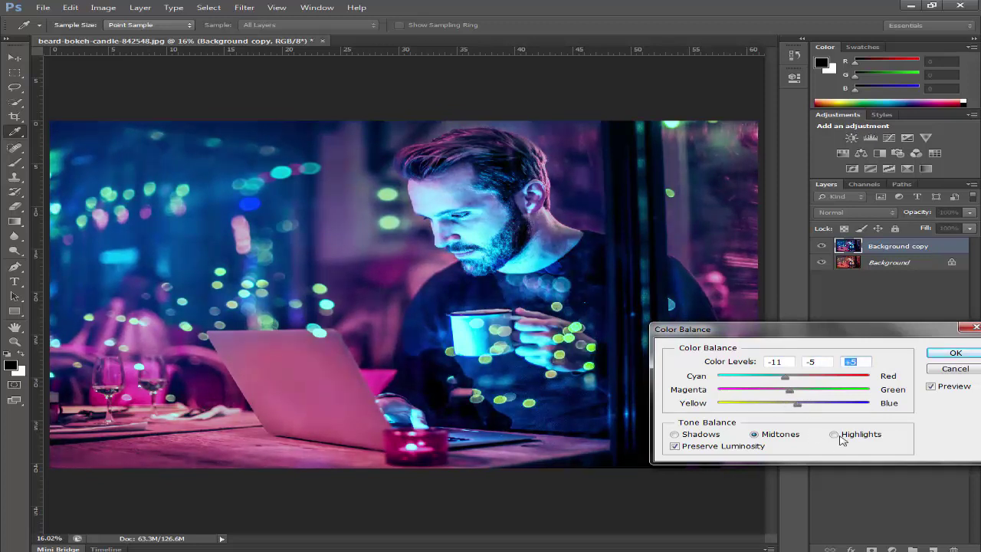
# - Adjust the cyan-red, magenta-green and yellow-blue levels of the Color Balance highlights
pyautogui.click(834, 434)
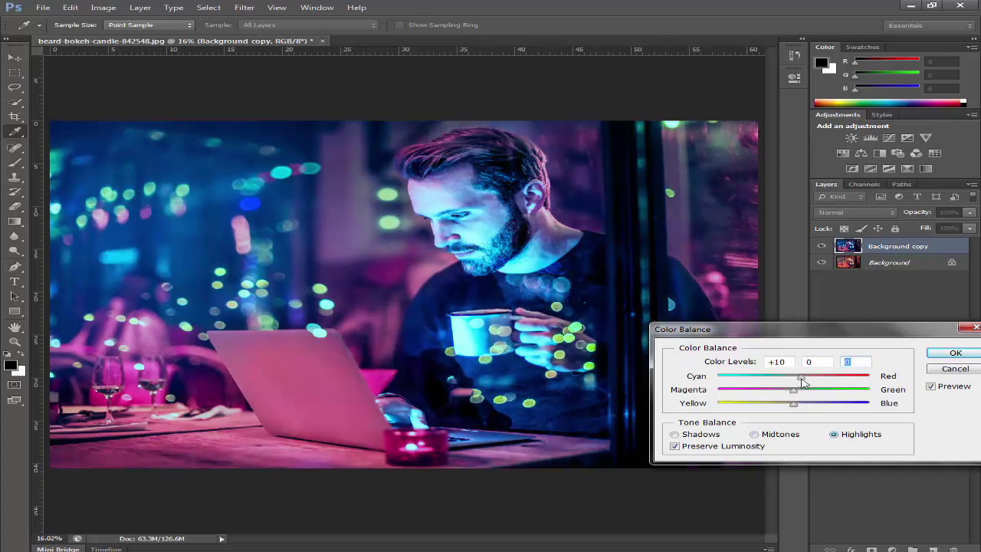
pyautogui.moveTo(802, 381)
pyautogui.mouseDown()
pyautogui.moveTo(783, 393)
pyautogui.moveTo(801, 394)
pyautogui.moveTo(791, 393)
pyautogui.mouseUp()
pyautogui.moveTo(794, 409); pyautogui.dragTo(789, 379)
# - Set the Color Balance shadows to -6, -2, -9, check the preview, and apply the adjustment
pyautogui.click(698, 434)
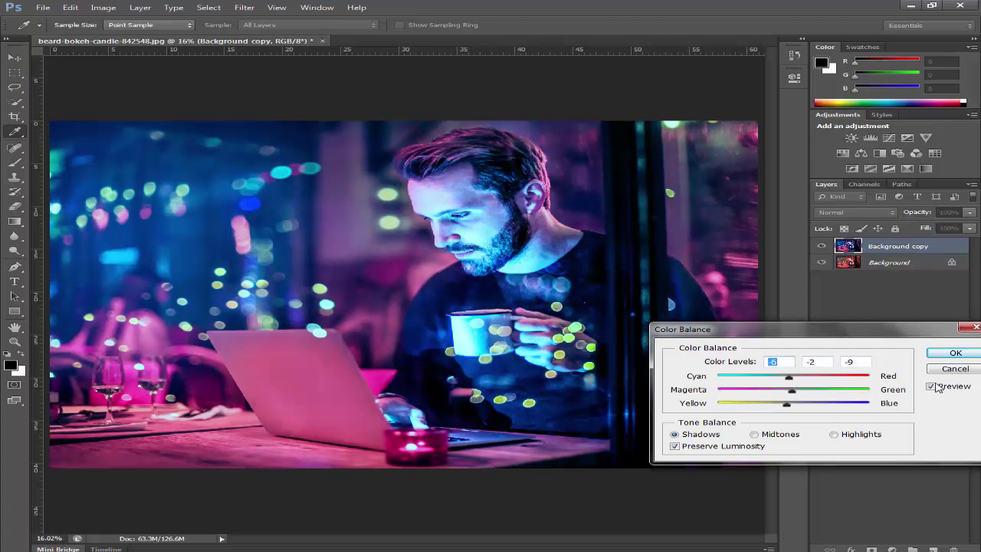
pyautogui.click(931, 387)
pyautogui.click(954, 353)
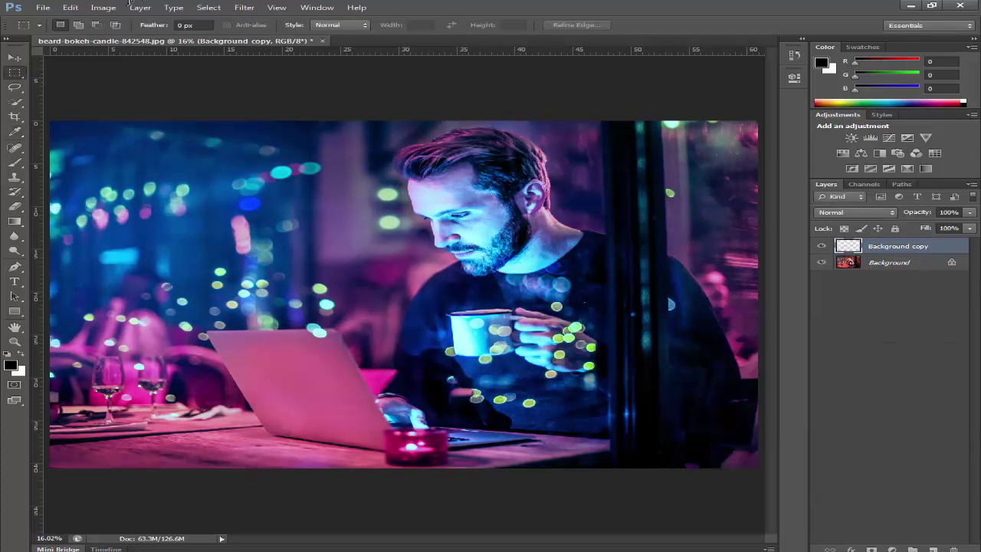
# - Start a Shadows/Highlights adjustment with expanded options and set the shadows amount to 22% and tonal width to 15%
pyautogui.click(103, 6)
pyautogui.moveTo(238, 42)
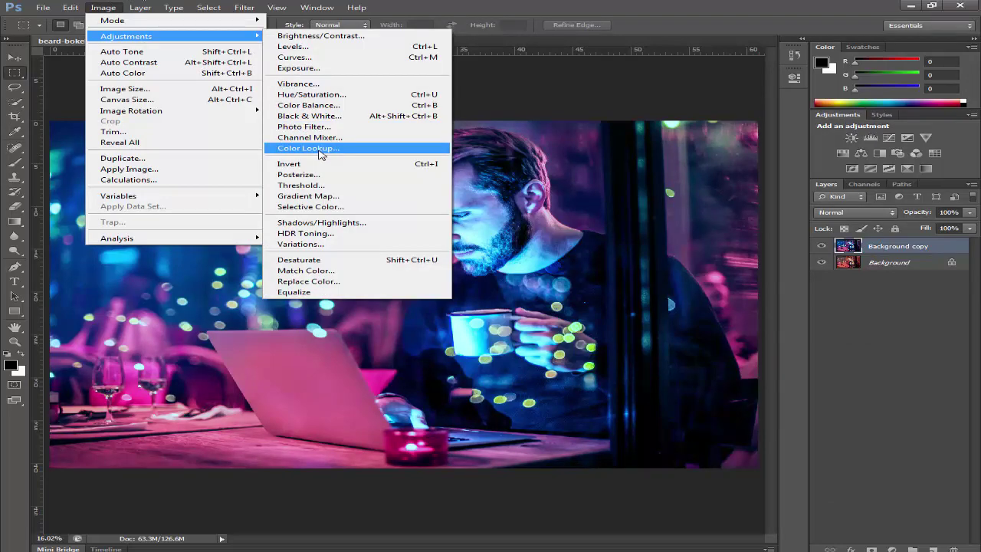
pyautogui.click(348, 222)
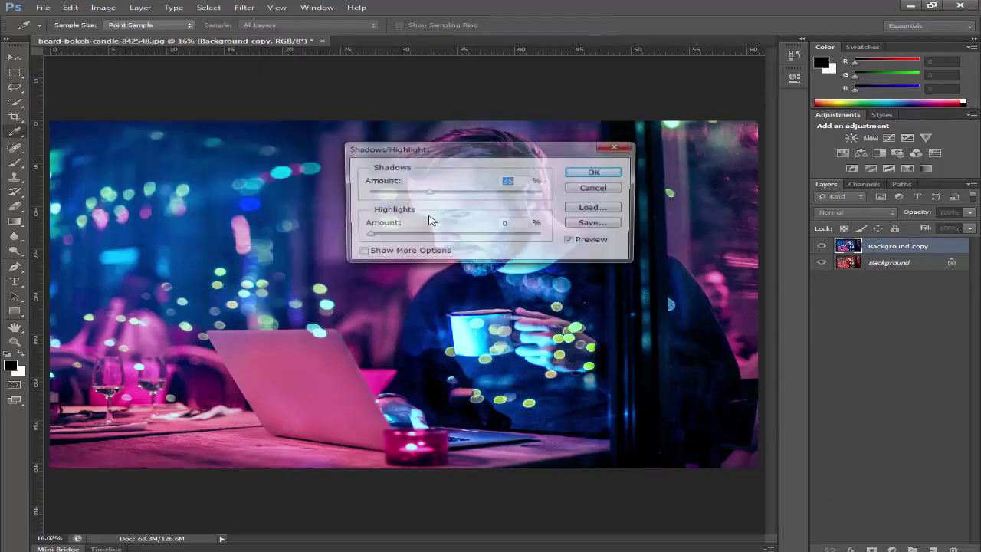
pyautogui.moveTo(447, 151); pyautogui.dragTo(785, 208)
pyautogui.click(740, 304)
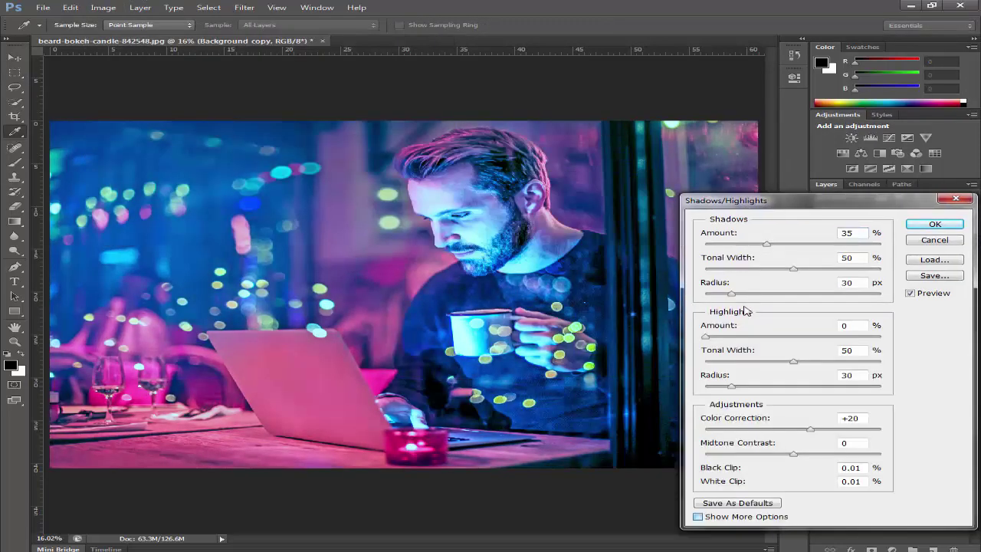
pyautogui.click(852, 233)
pyautogui.write('0')
pyautogui.press('Tab')
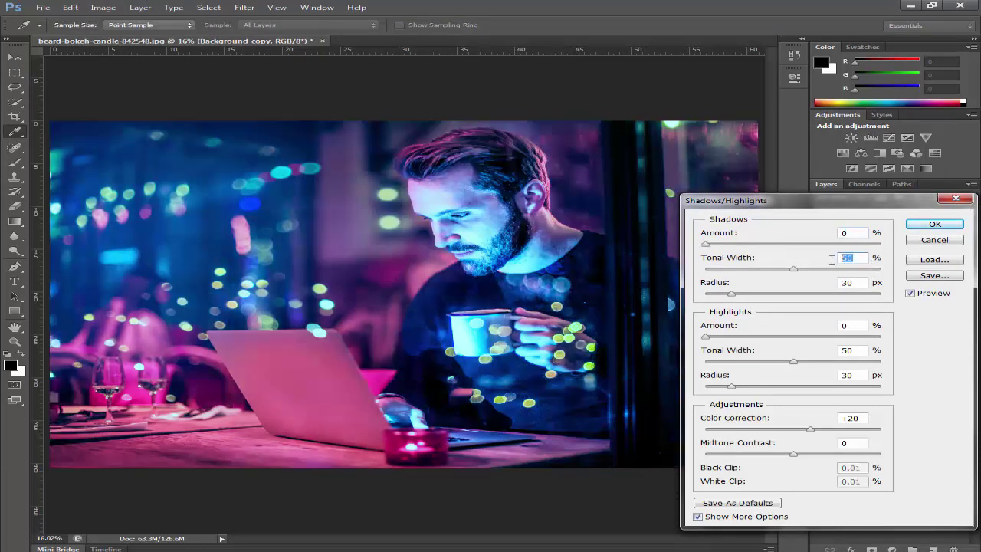
pyautogui.click(729, 243)
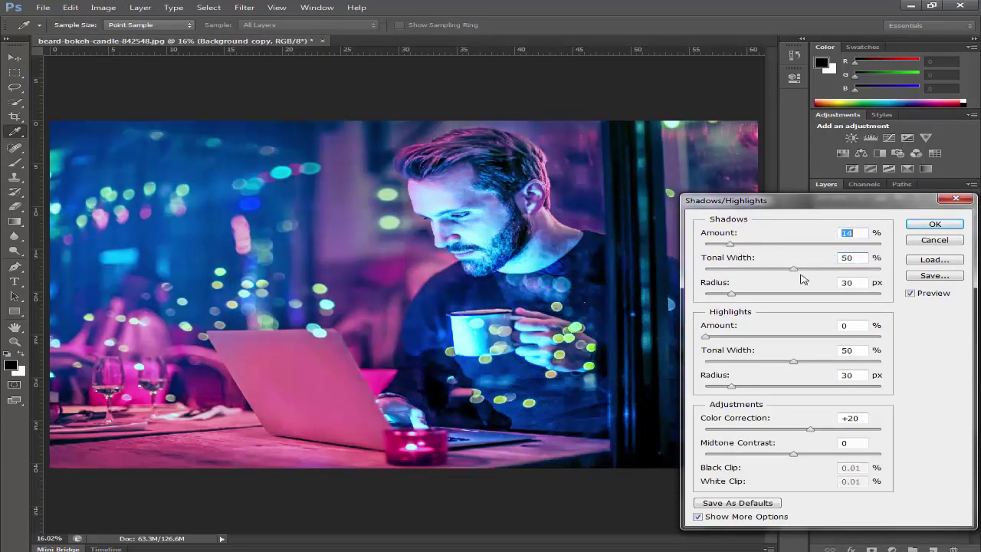
pyautogui.moveTo(793, 270); pyautogui.dragTo(749, 246)
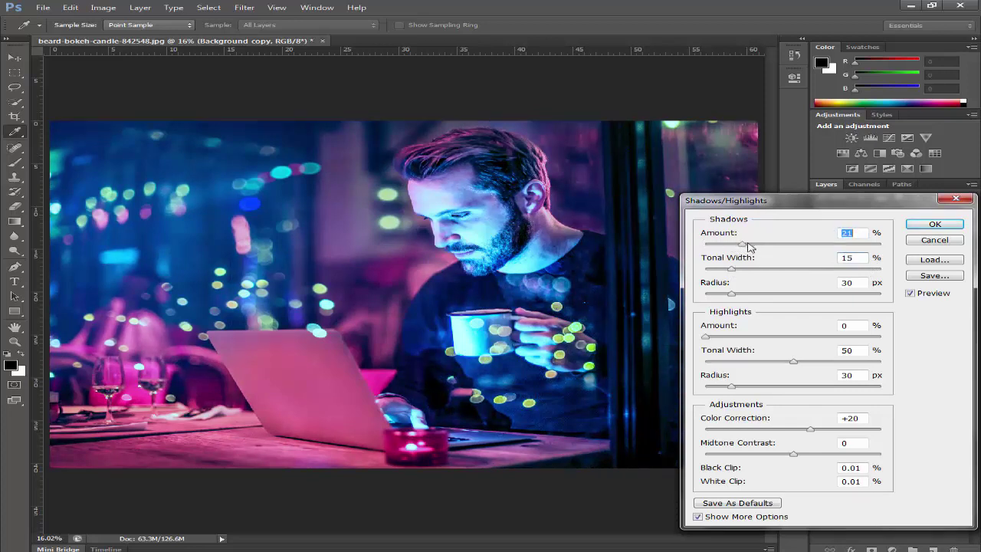
# - Set highlights amount to 15%, tonal width to 30% and color correction to +50, apply Shadows/Highlights, and compare with the original
pyautogui.moveTo(771, 361); pyautogui.dragTo(733, 340)
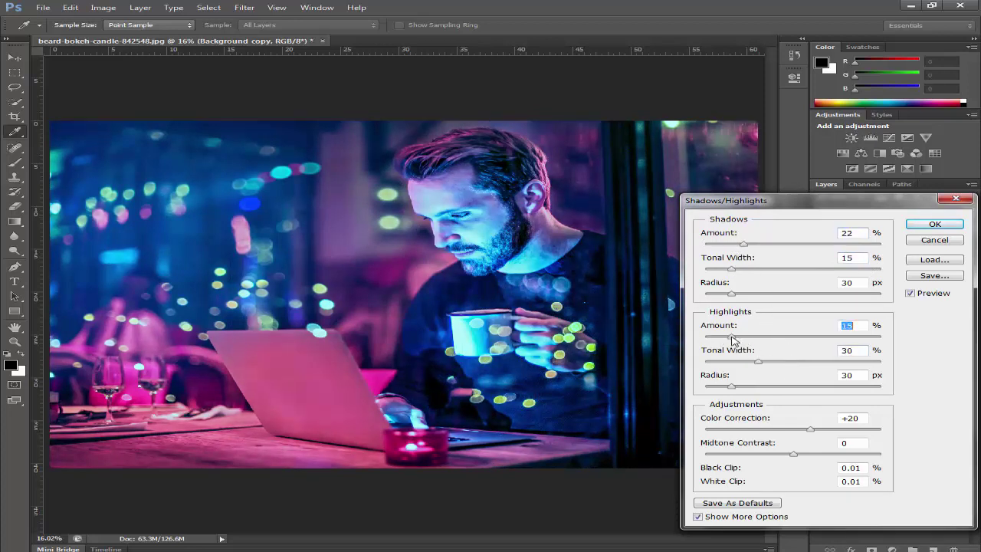
pyautogui.moveTo(810, 429); pyautogui.dragTo(837, 431)
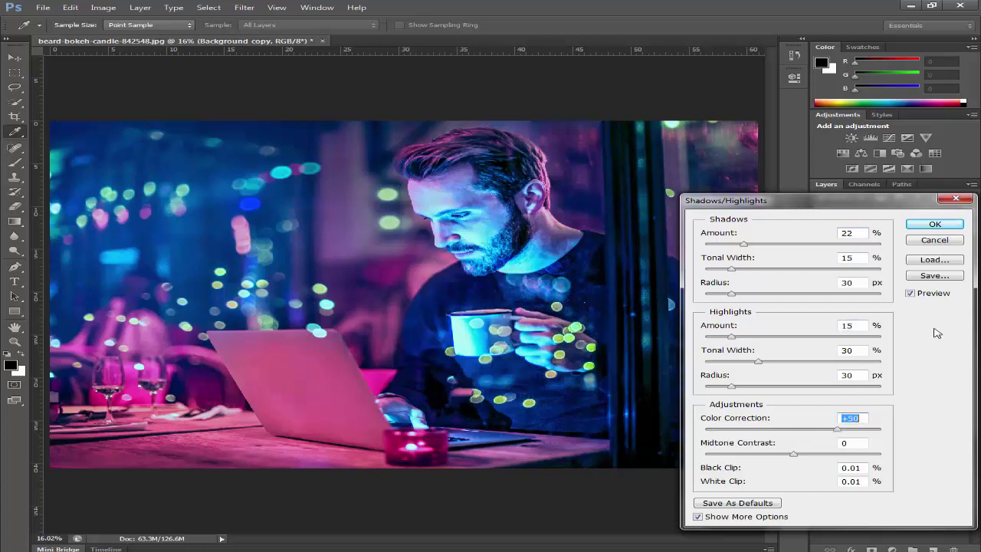
pyautogui.click(910, 293)
pyautogui.click(910, 294)
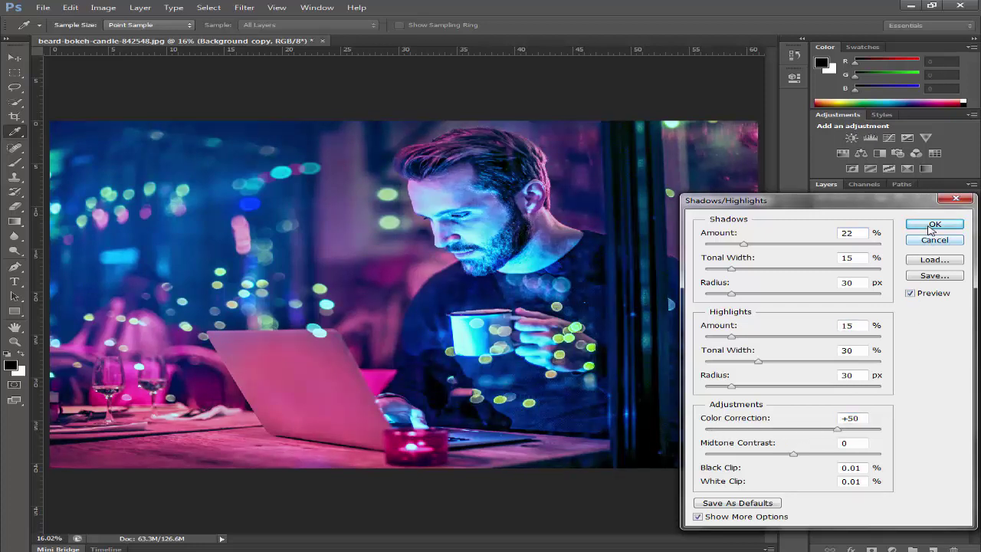
pyautogui.click(934, 224)
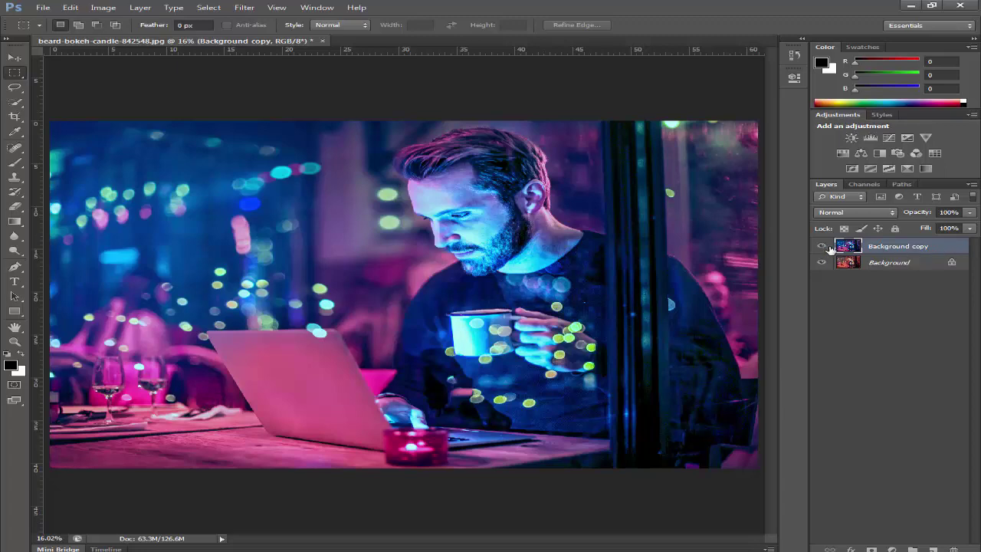
pyautogui.click(822, 246)
pyautogui.click(823, 246)
# - Apply an Exposure adjustment with exposure +0.27, offset -0.0122 and gamma correction 1.00, comparing the preview before accepting it
pyautogui.click(103, 6)
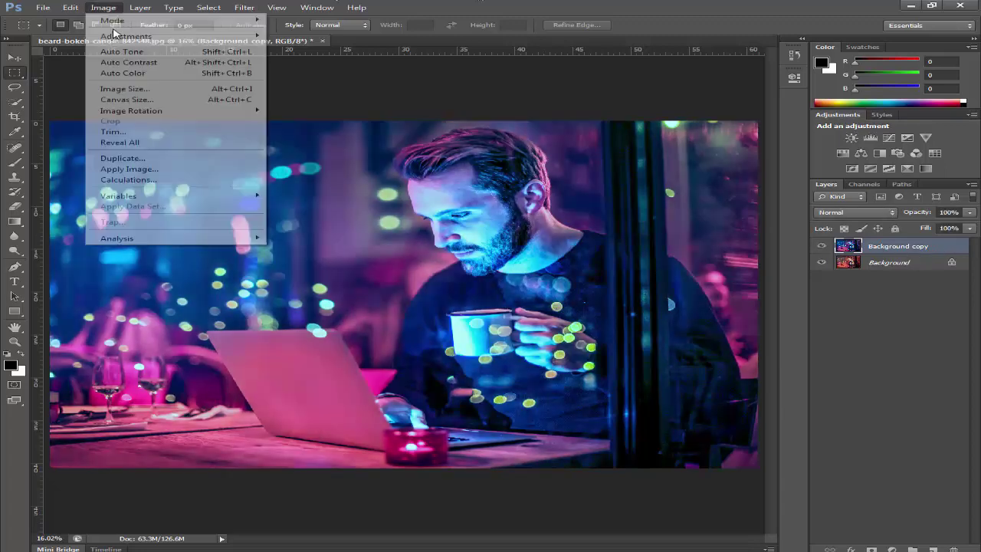
pyautogui.moveTo(115, 36)
pyautogui.click(329, 68)
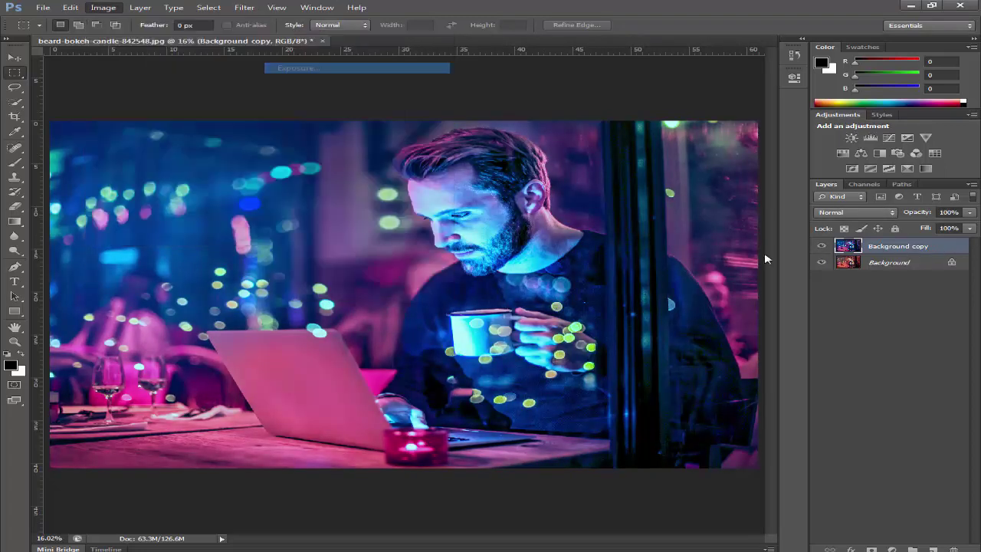
pyautogui.moveTo(492, 155); pyautogui.dragTo(696, 267)
pyautogui.moveTo(658, 318); pyautogui.dragTo(655, 357)
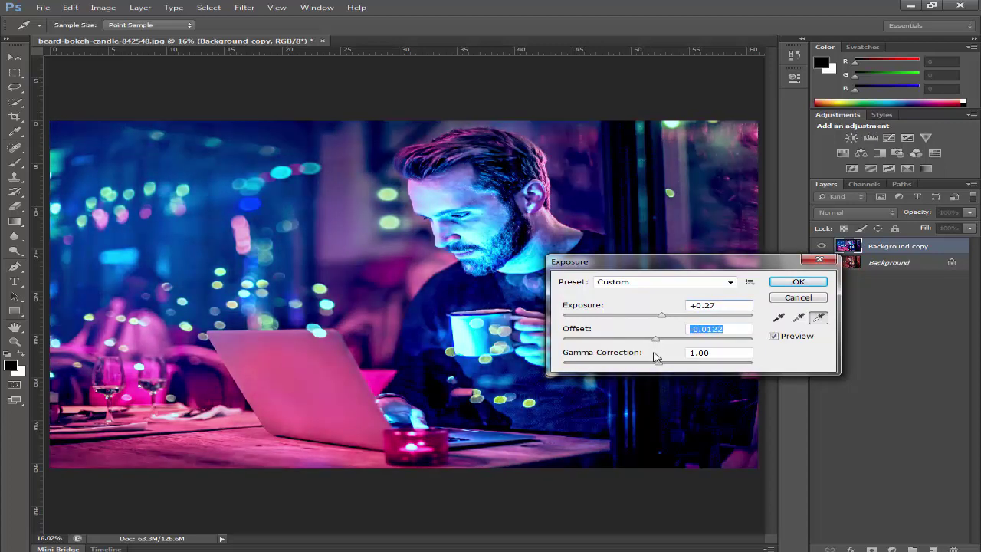
pyautogui.click(658, 363)
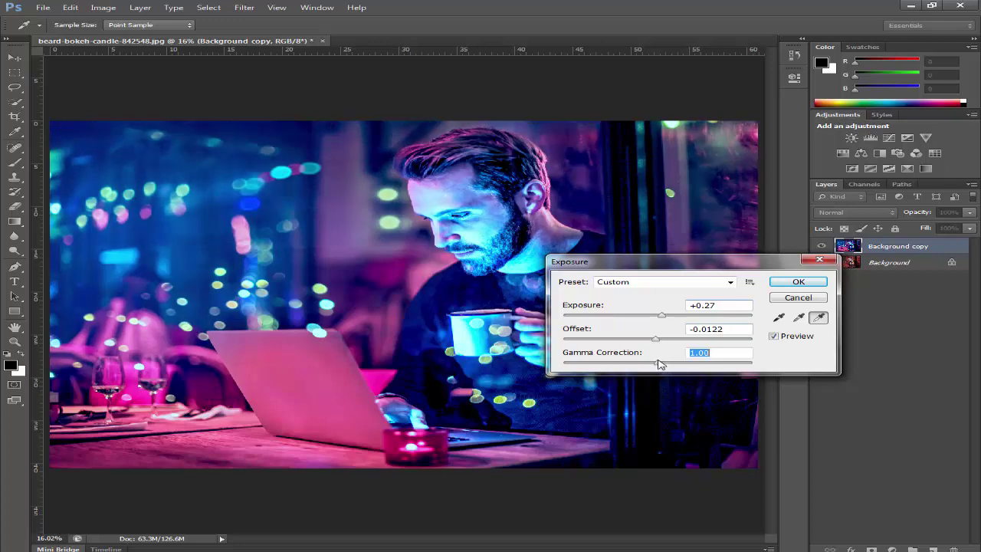
pyautogui.click(774, 337)
pyautogui.click(775, 337)
pyautogui.click(798, 281)
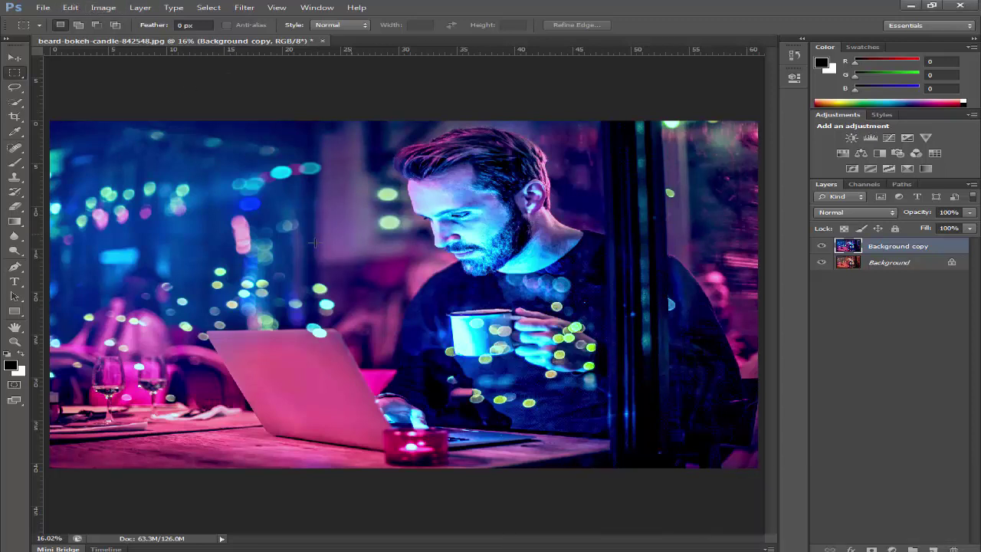
# - Apply a Channel Mixer adjustment to the red output channel with red +91%, green +4% and blue +1%, checking the preview
pyautogui.click(103, 7)
pyautogui.moveTo(146, 36)
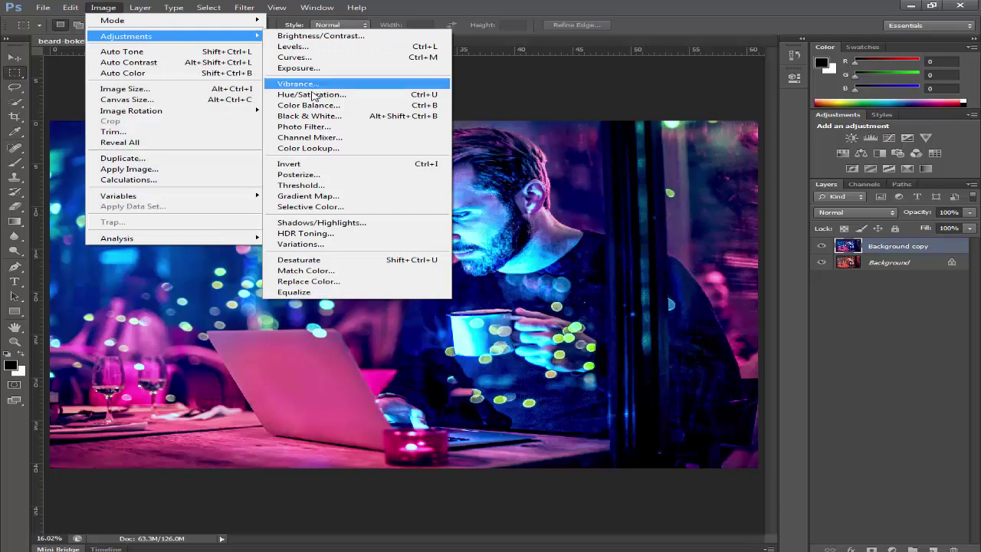
pyautogui.click(321, 137)
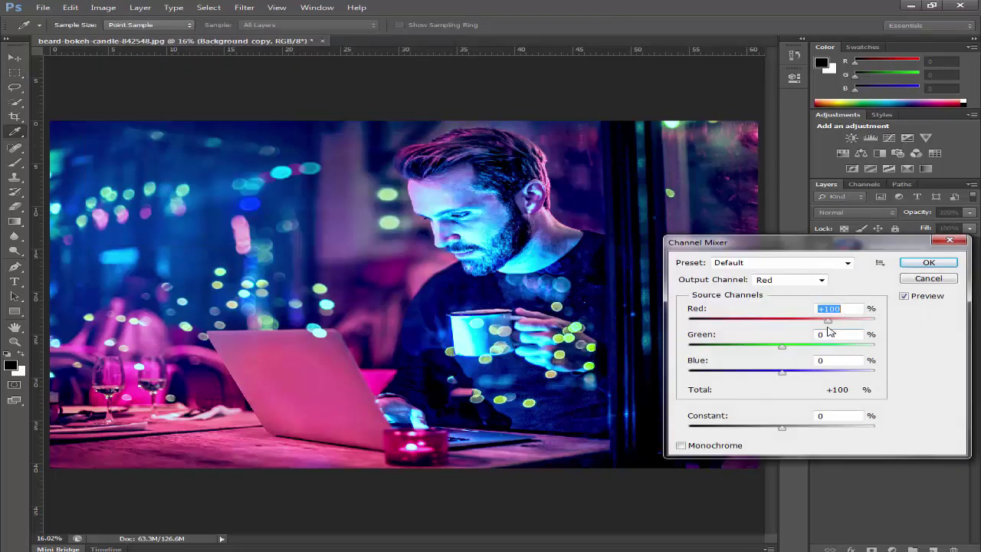
pyautogui.moveTo(826, 319); pyautogui.dragTo(822, 319)
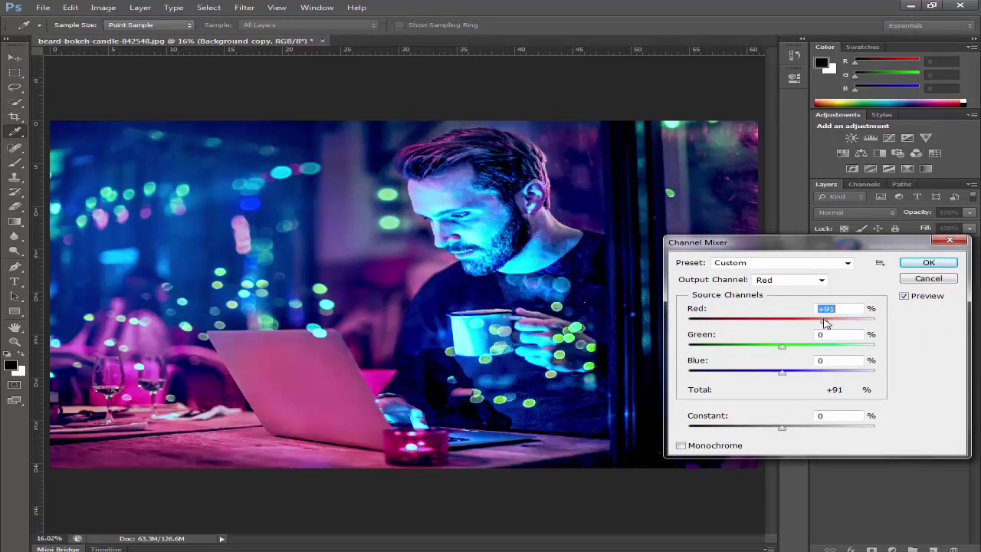
pyautogui.moveTo(783, 346); pyautogui.dragTo(782, 373)
pyautogui.click(934, 301)
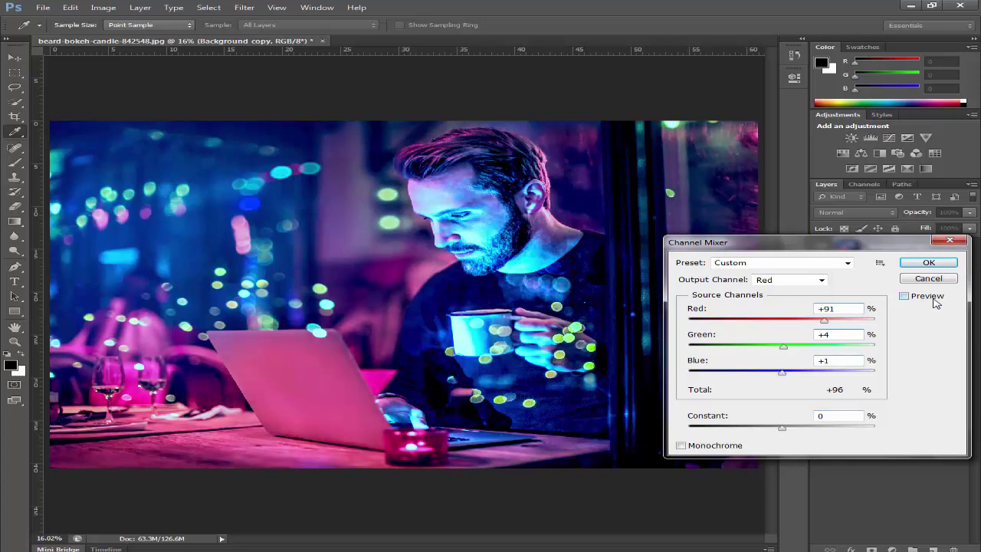
pyautogui.click(928, 262)
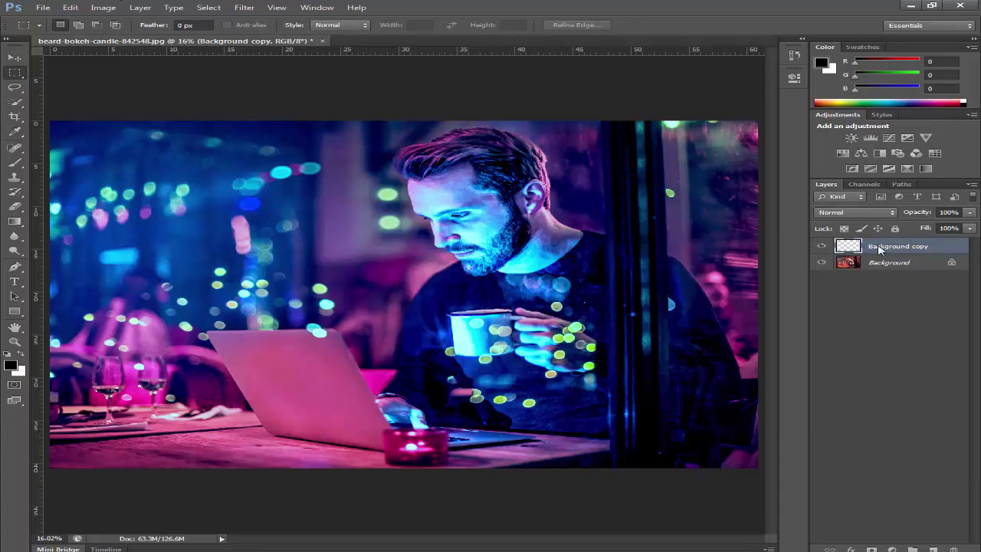
# - Start a Levels adjustment on the Background copy layer and move its dialog clear of the photo
pyautogui.hotkey('alt', 'i')
pyautogui.press('Escape')
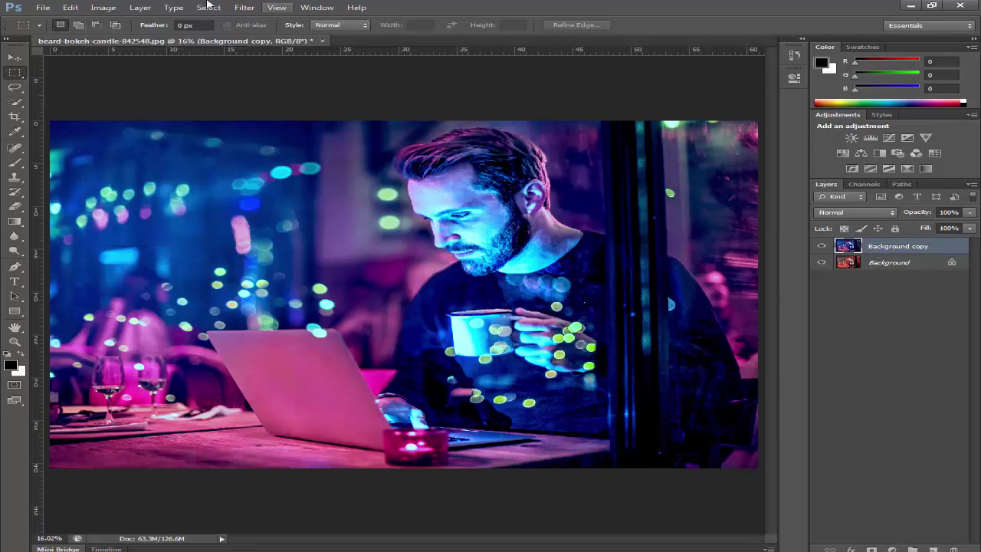
pyautogui.click(103, 8)
pyautogui.moveTo(136, 37)
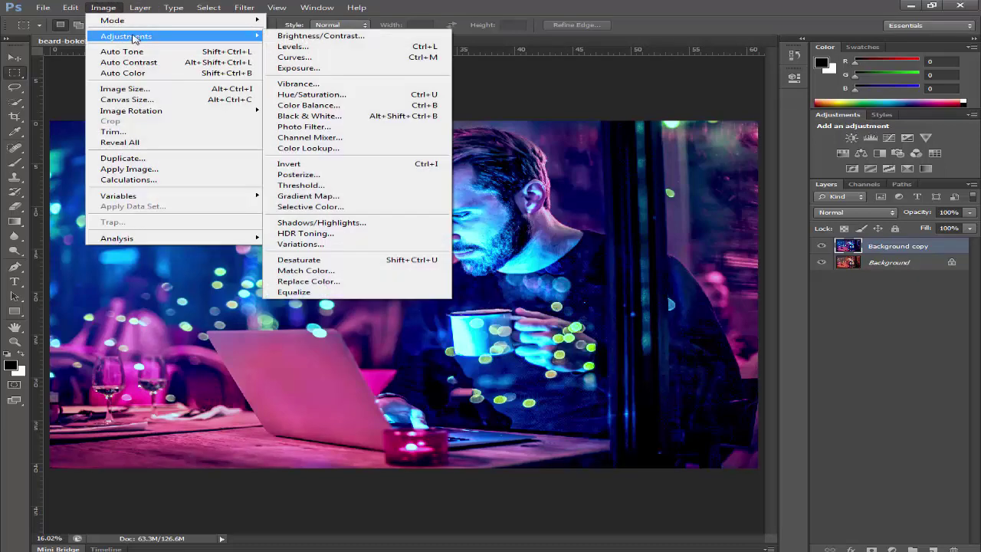
pyautogui.click(326, 51)
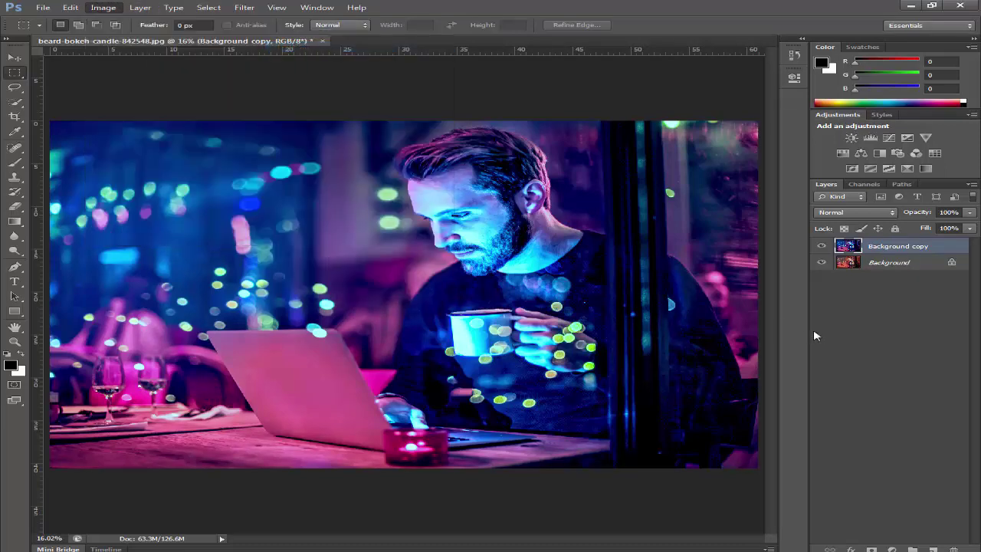
pyautogui.moveTo(420, 121); pyautogui.dragTo(763, 246)
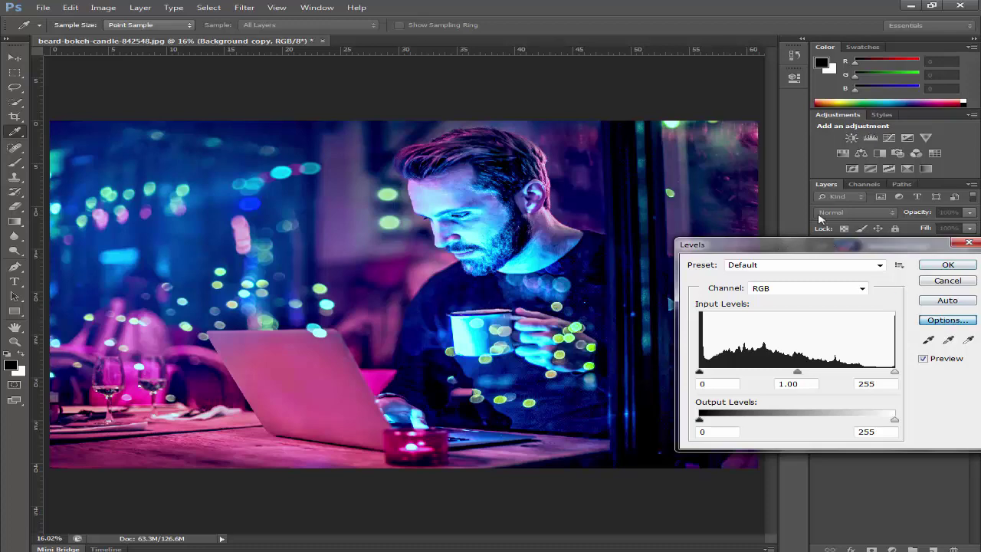
pyautogui.click(932, 316)
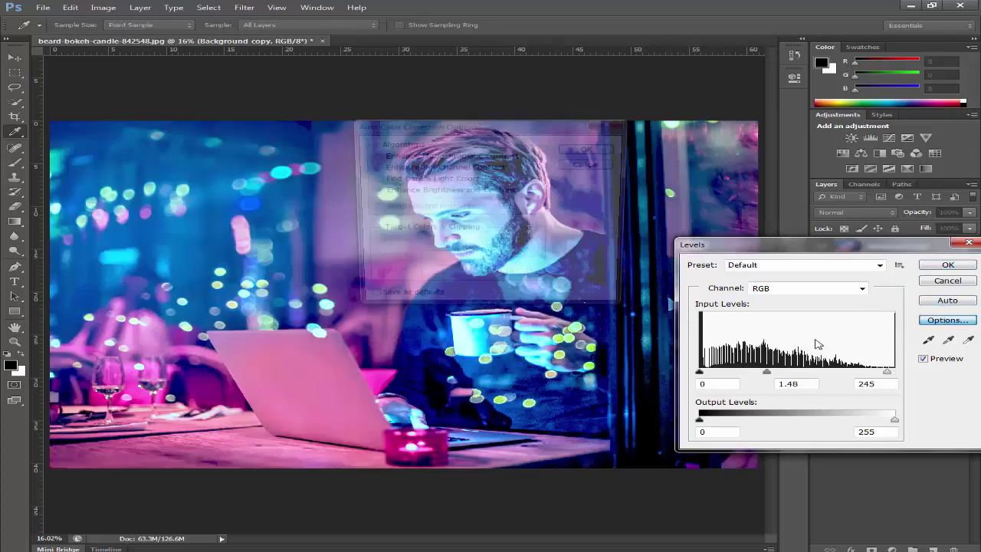
pyautogui.moveTo(502, 132); pyautogui.dragTo(805, 213)
pyautogui.click(887, 245)
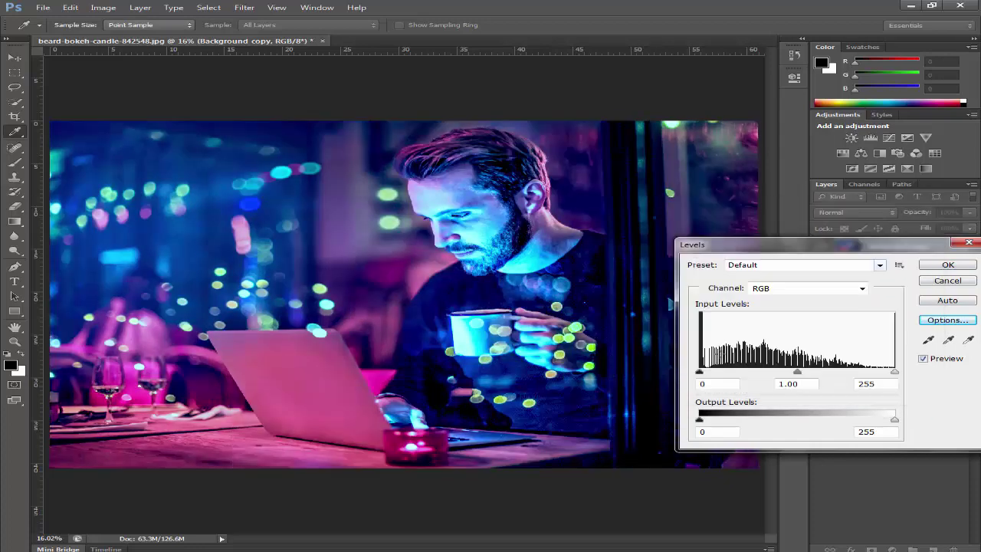
# - Set the RGB midtone input level to 1.14 and apply the Levels adjustment
pyautogui.click(699, 372)
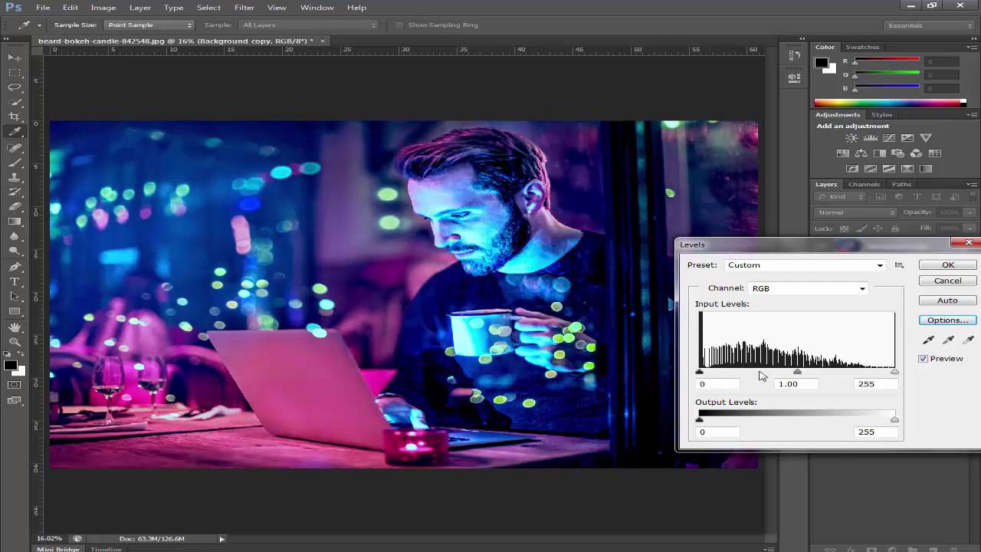
pyautogui.moveTo(798, 373); pyautogui.dragTo(786, 374)
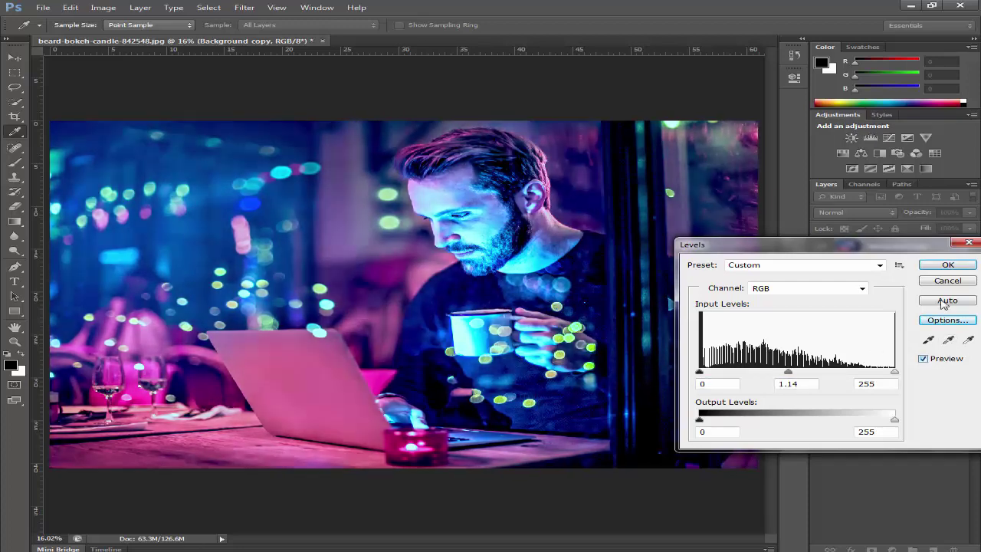
pyautogui.click(934, 269)
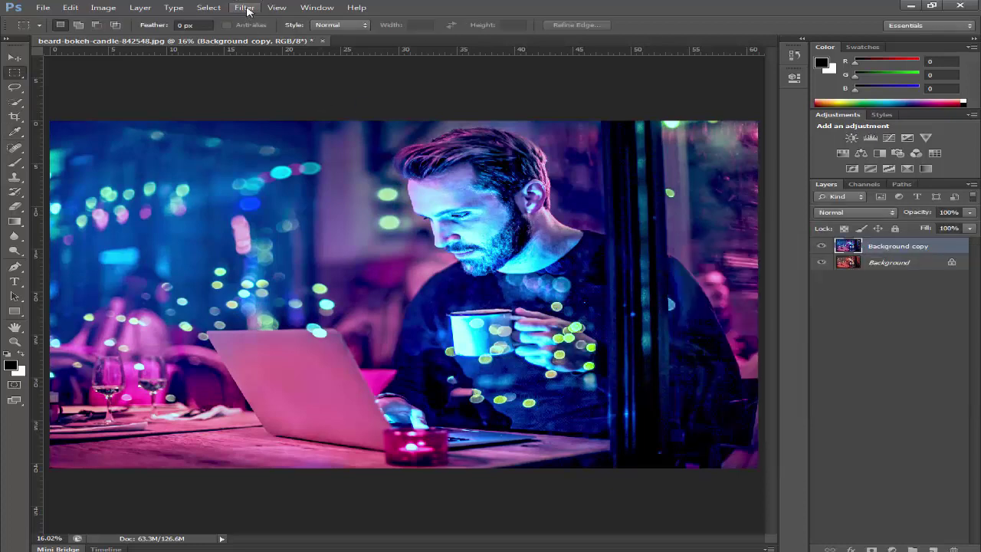
# - Start a Smart Sharpen filter on the Background copy layer and frame the man's face in its preview at 33%
pyautogui.click(244, 7)
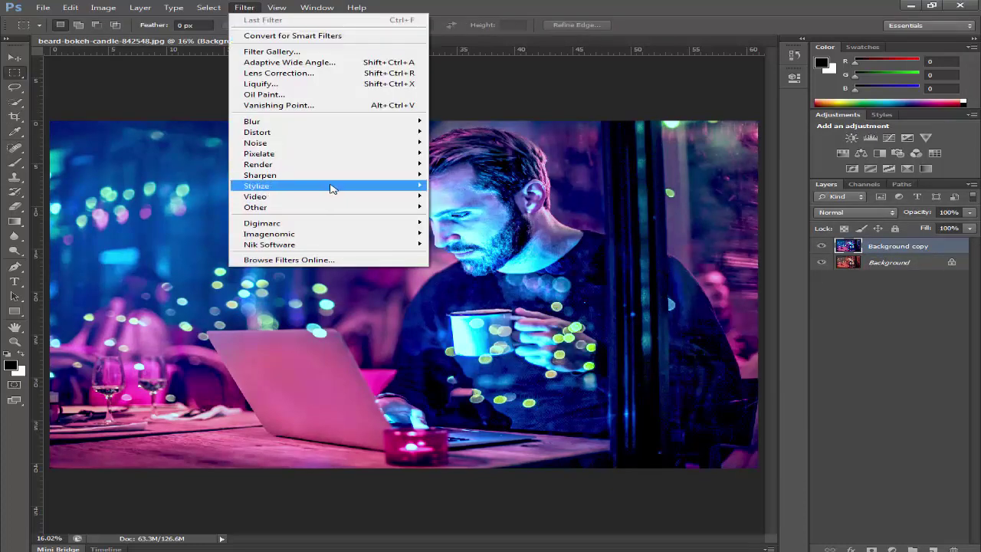
pyautogui.moveTo(337, 176)
pyautogui.click(453, 209)
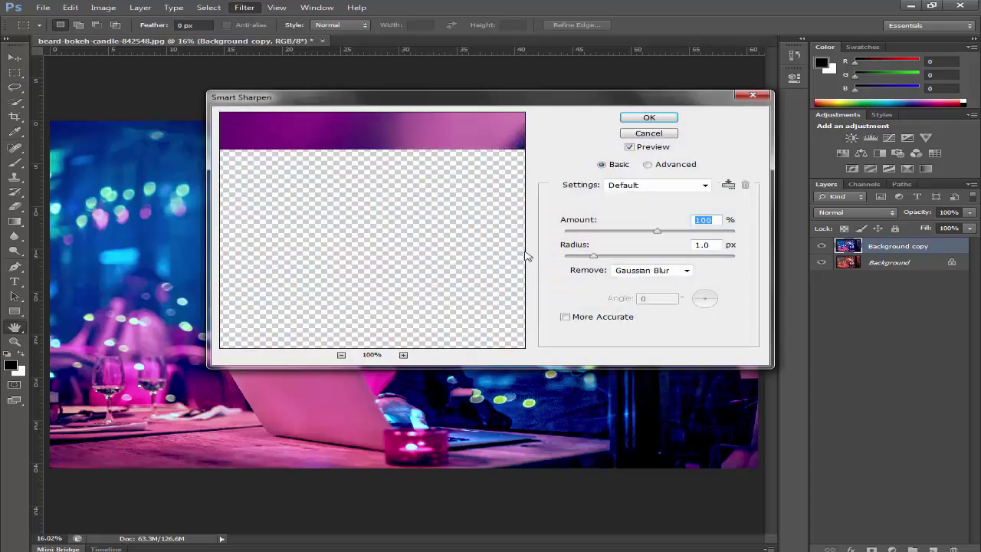
pyautogui.moveTo(440, 96); pyautogui.dragTo(703, 224)
pyautogui.click(603, 482)
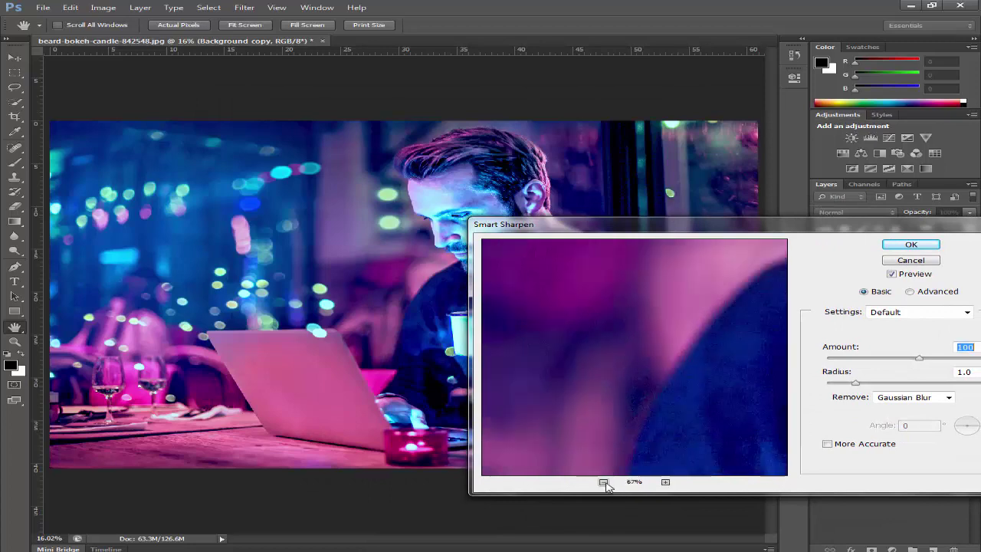
pyautogui.click(603, 482)
pyautogui.click(603, 482)
pyautogui.moveTo(636, 336); pyautogui.dragTo(645, 384)
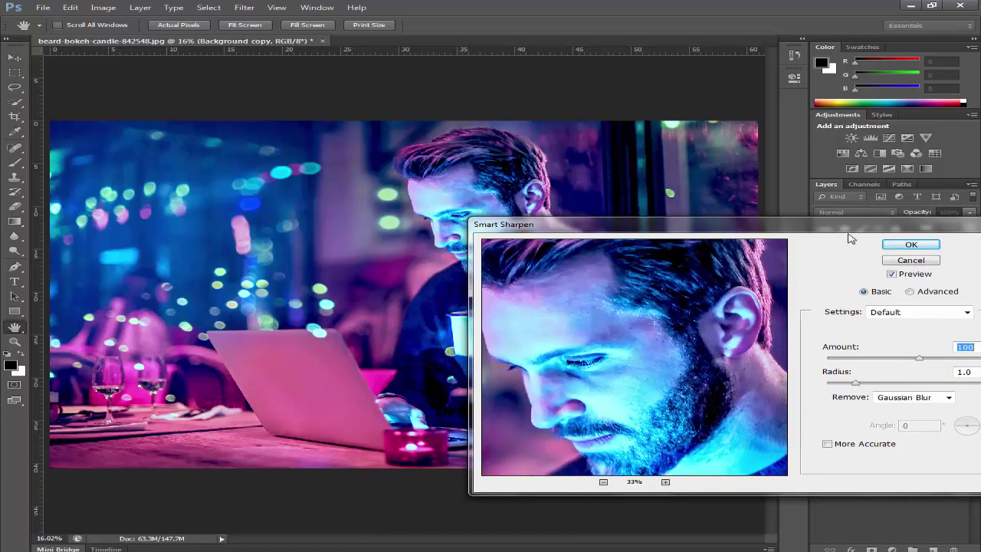
# - Set the Smart Sharpen amount to 121% and radius to 2.8 px, compare the preview on the face and hair, and apply the filter
pyautogui.moveTo(920, 357); pyautogui.dragTo(928, 358)
pyautogui.moveTo(861, 384); pyautogui.dragTo(878, 385)
pyautogui.click(892, 274)
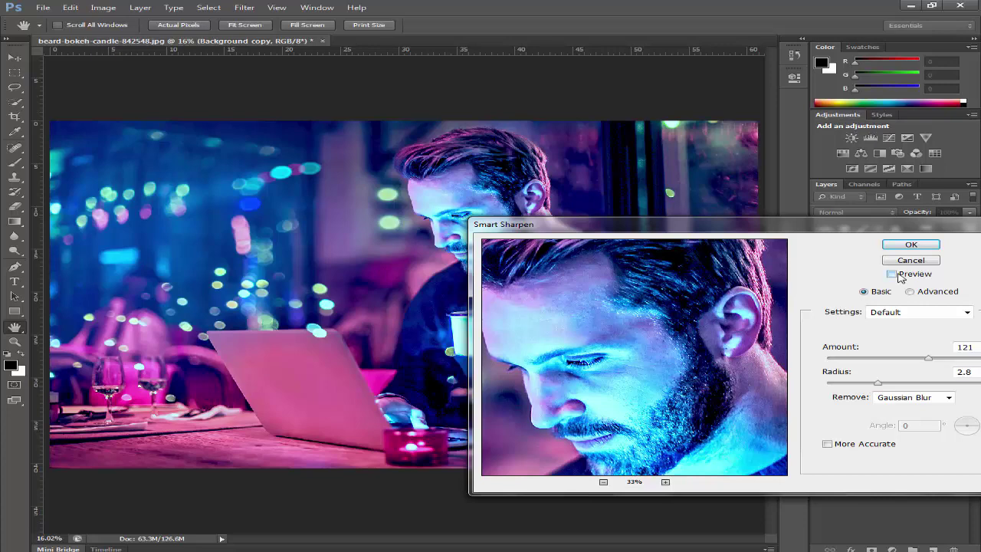
pyautogui.moveTo(673, 334); pyautogui.dragTo(678, 368)
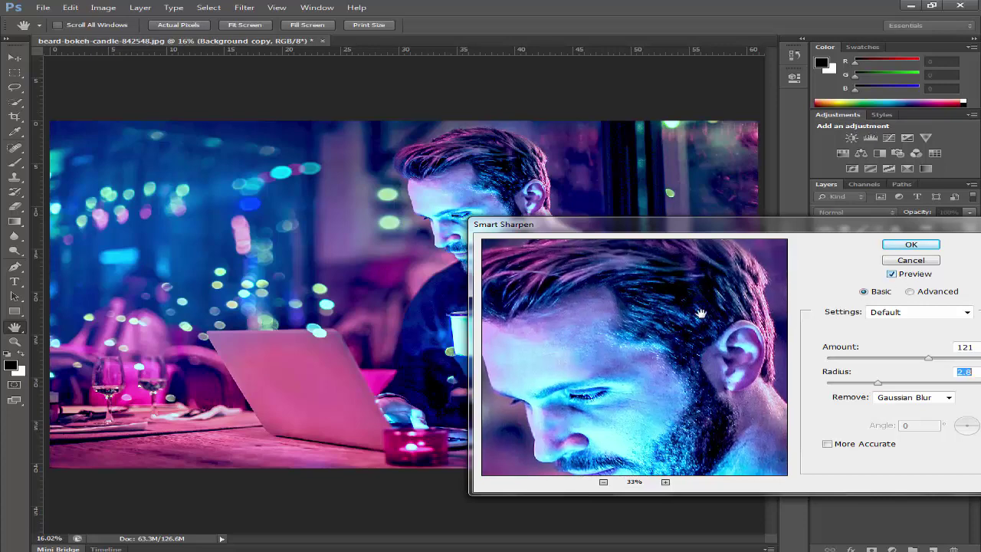
pyautogui.click(897, 275)
pyautogui.click(490, 146)
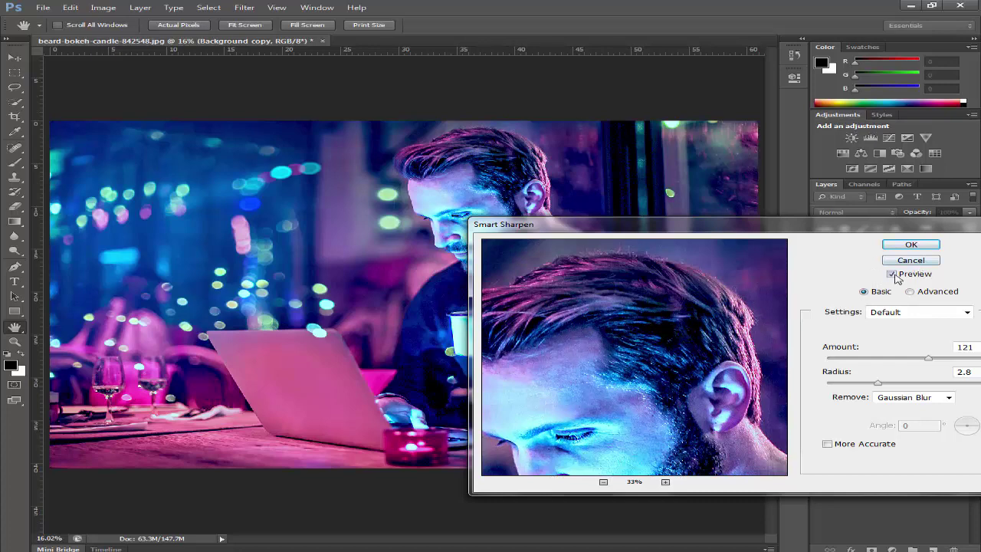
pyautogui.click(911, 244)
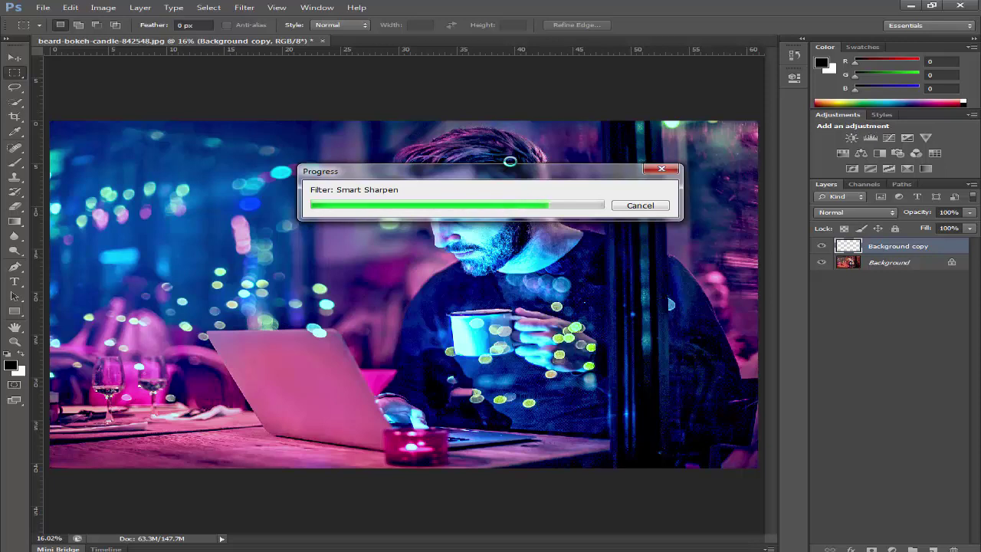
# - Compare the man's face before and after sharpening by alternating between the Levels and Smart Sharpen history states
pyautogui.click(804, 38)
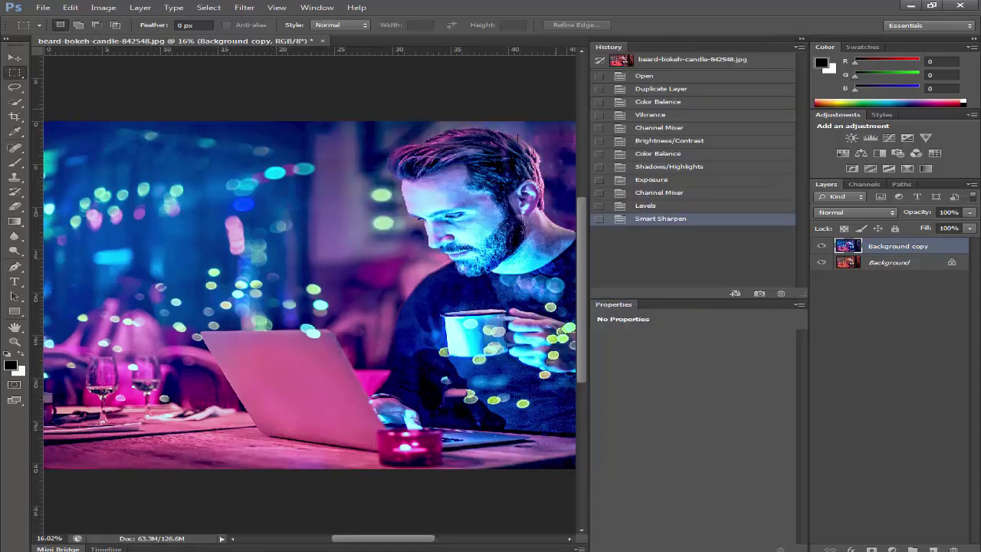
pyautogui.hscroll(-2, 498, 165)
pyautogui.hscroll(3, 526, 189)
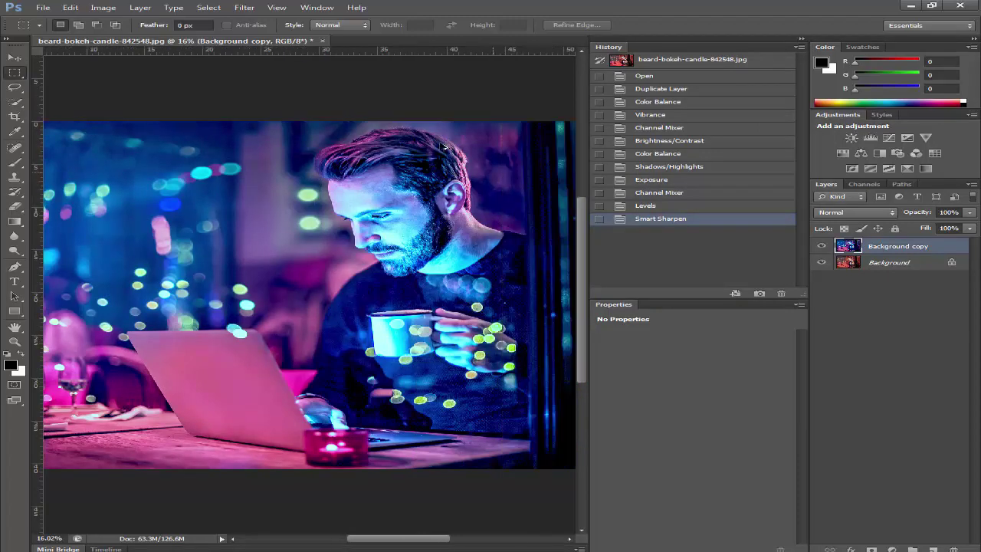
pyautogui.scroll(3, 421, 164)
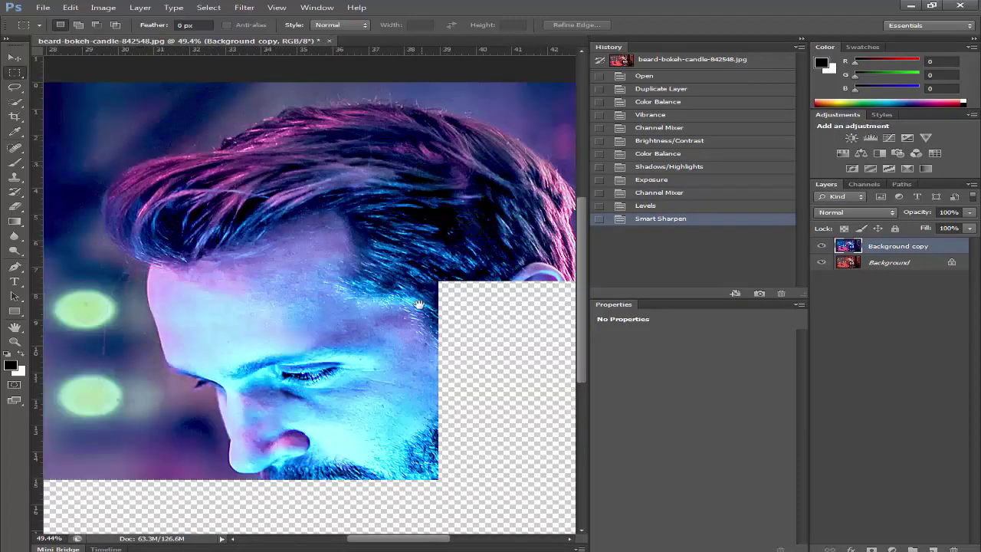
pyautogui.moveTo(429, 184); pyautogui.dragTo(438, 65)
pyautogui.moveTo(393, 255); pyautogui.dragTo(403, 298)
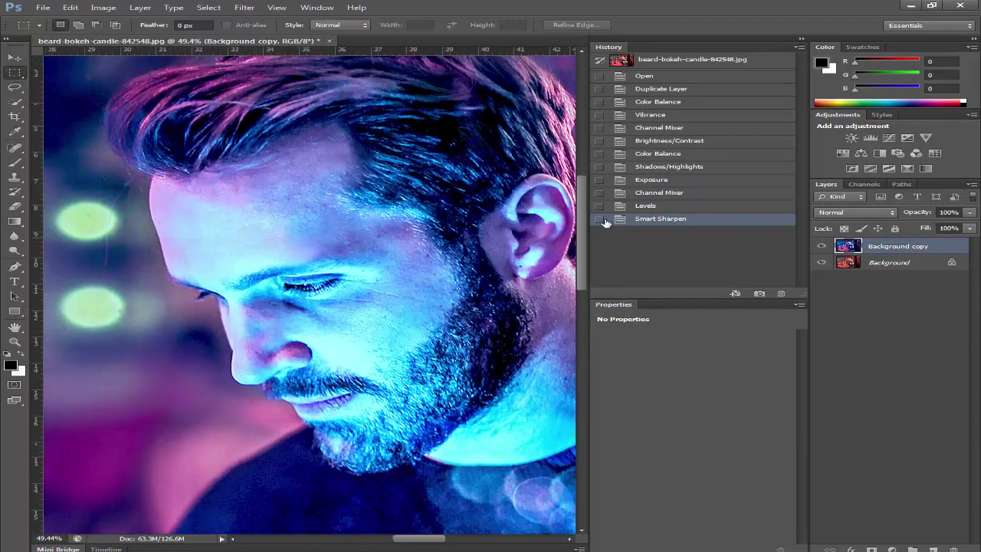
pyautogui.click(649, 207)
pyautogui.click(655, 217)
pyautogui.click(651, 208)
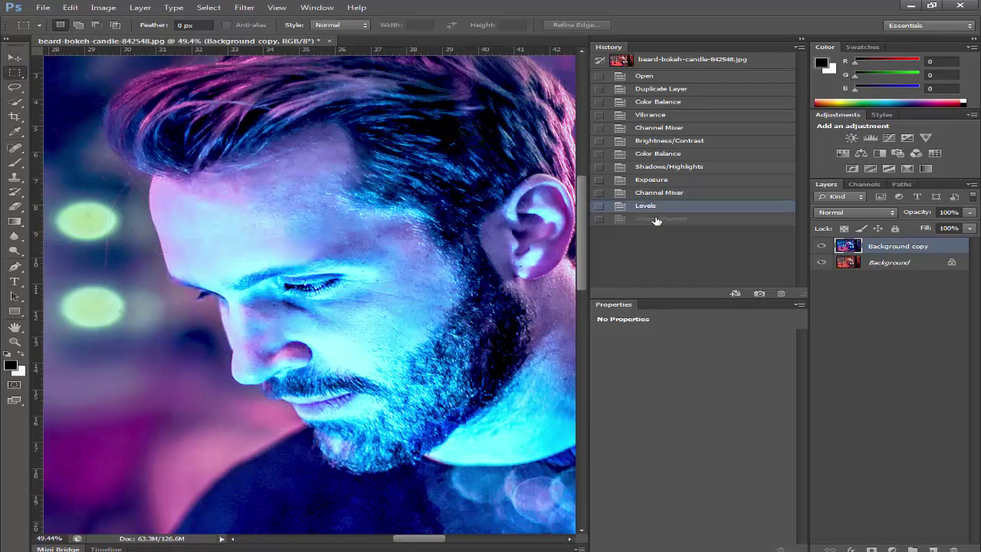
pyautogui.click(656, 216)
pyautogui.click(650, 207)
pyautogui.click(656, 218)
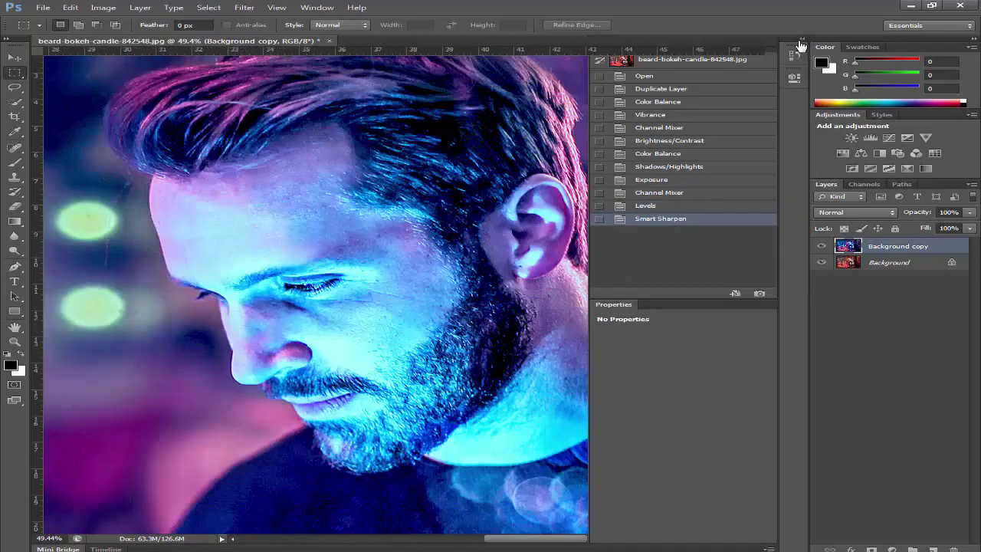
pyautogui.click(802, 39)
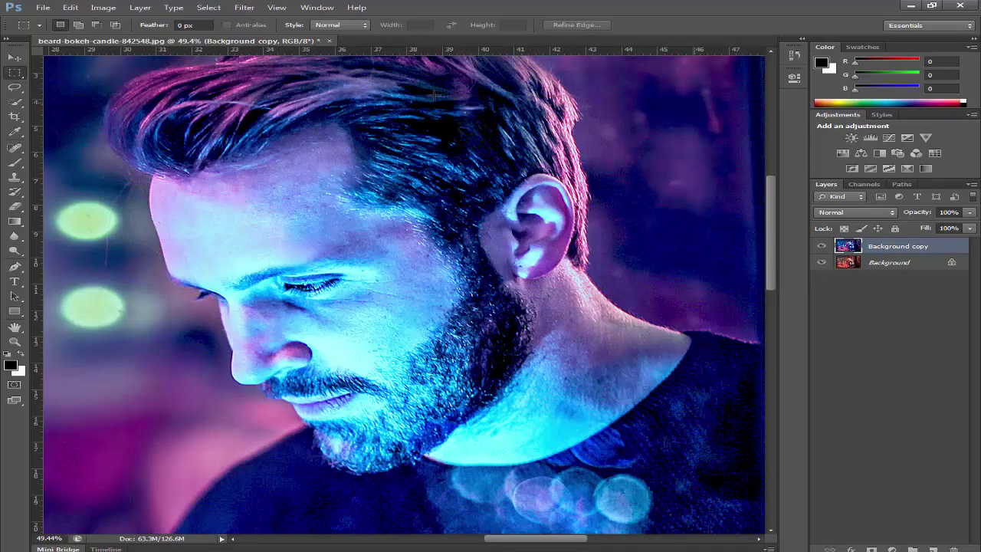
pyautogui.hotkey('ctrl', '0')
# - Apply Auto Tone and Auto Color to the Background copy layer
pyautogui.click(104, 7)
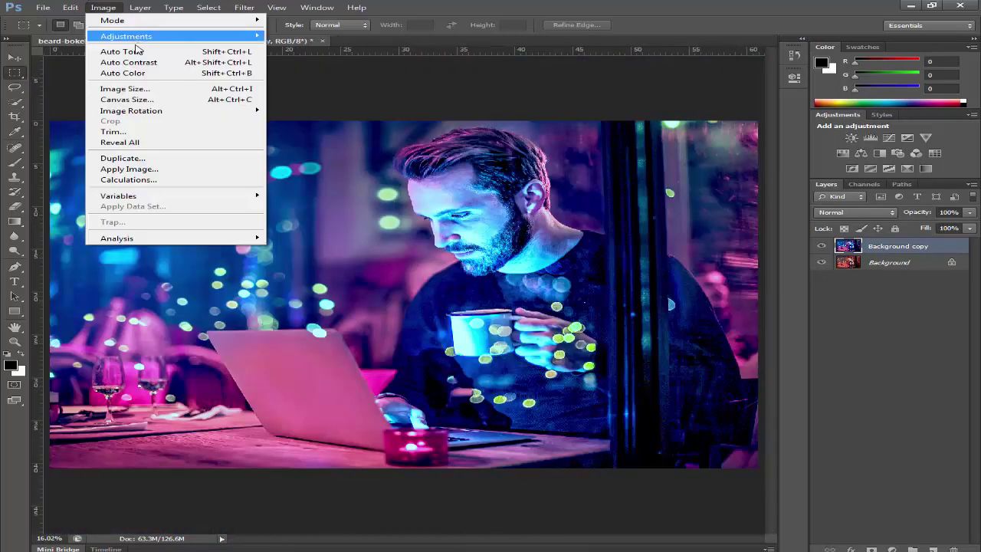
pyautogui.click(157, 53)
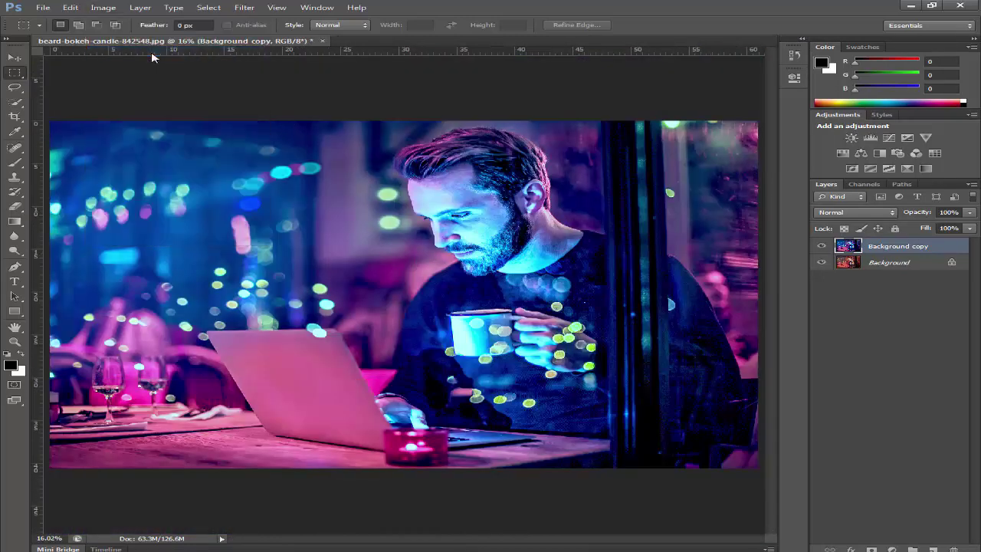
pyautogui.click(103, 8)
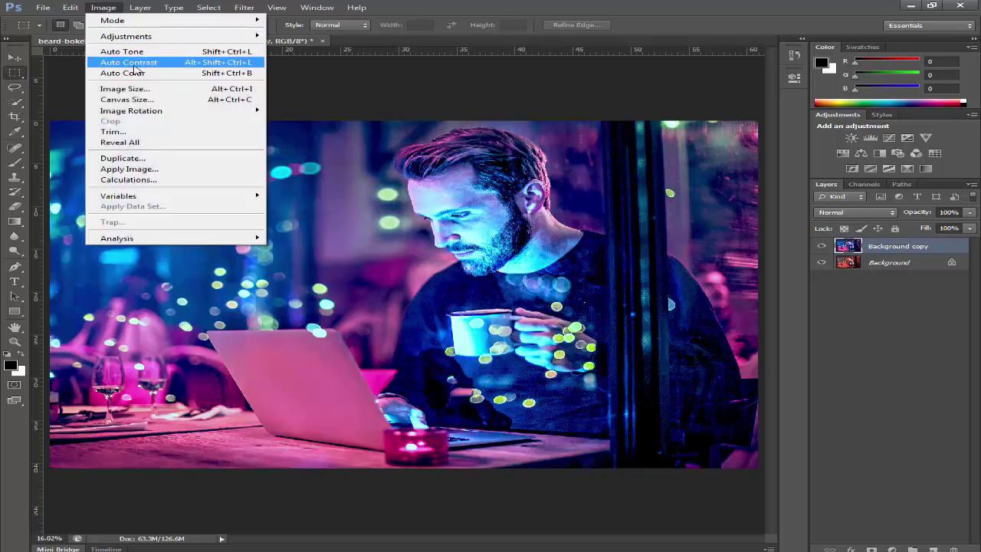
pyautogui.click(134, 71)
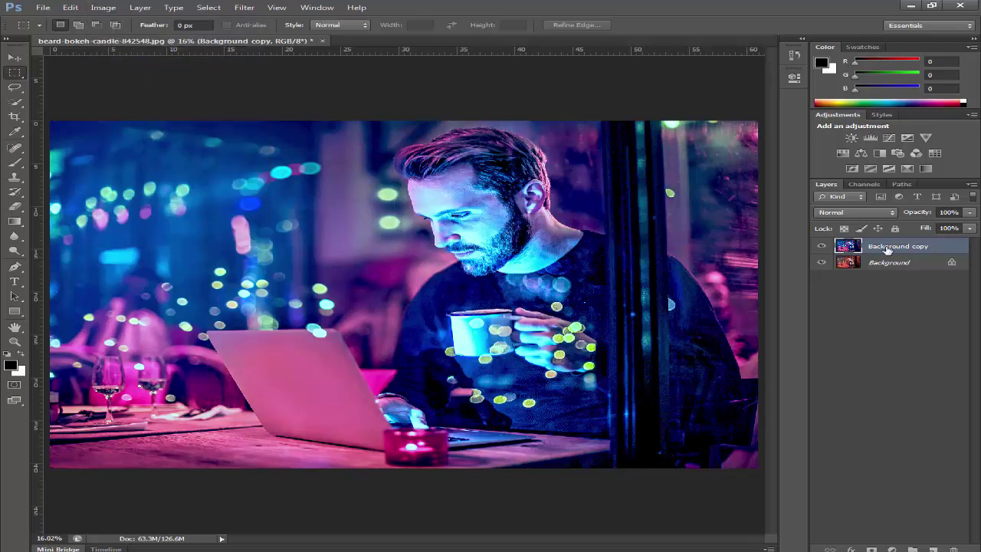
# - Apply a Color Balance to the Background copy layer, testing midtones at -18 cyan and setting shadows to +10, 0, +5
pyautogui.click(103, 8)
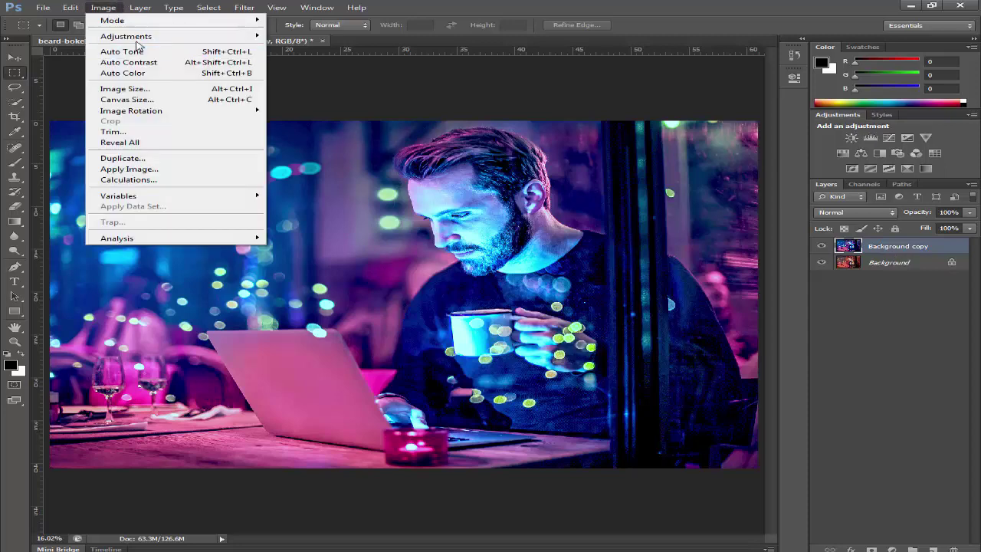
pyautogui.moveTo(157, 38)
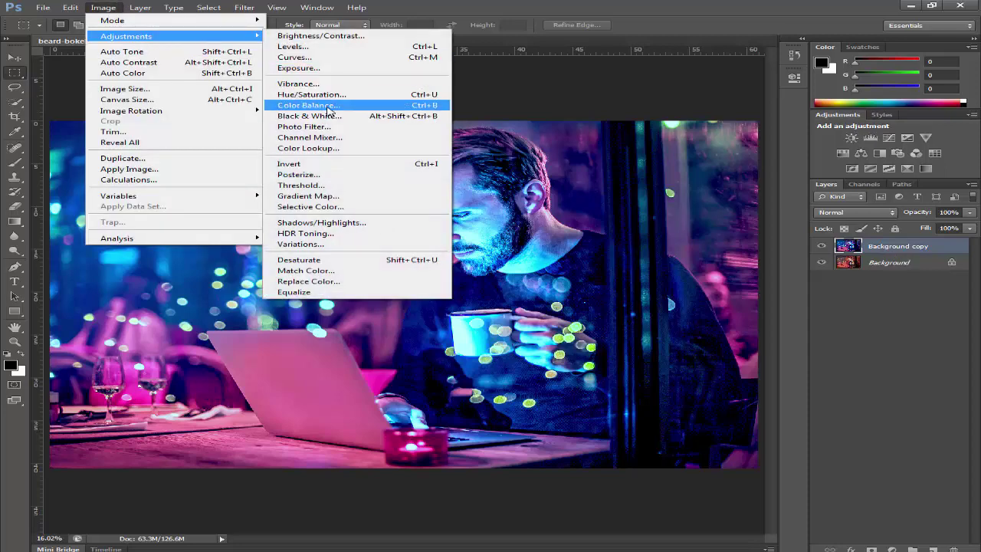
pyautogui.click(326, 106)
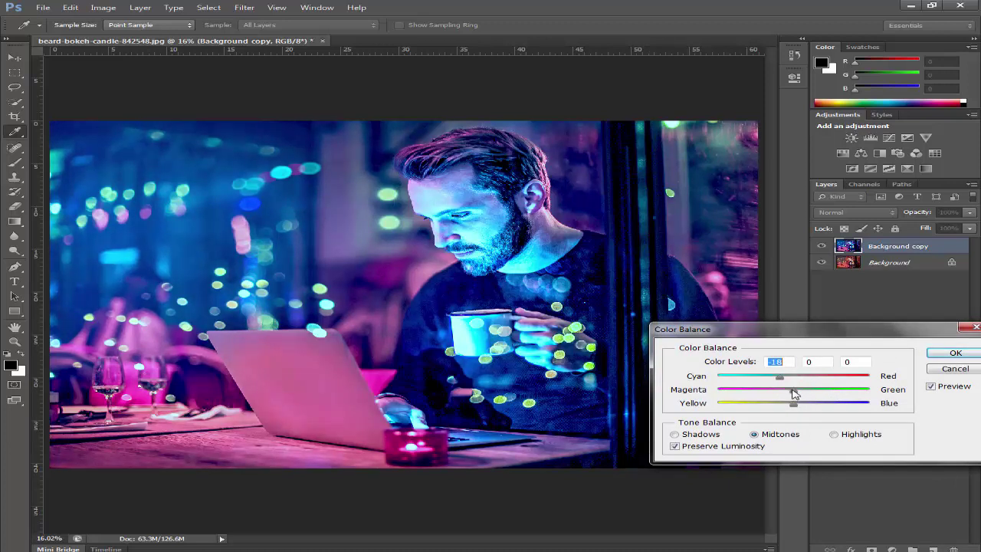
pyautogui.click(865, 436)
pyautogui.click(708, 436)
pyautogui.moveTo(799, 407); pyautogui.dragTo(801, 381)
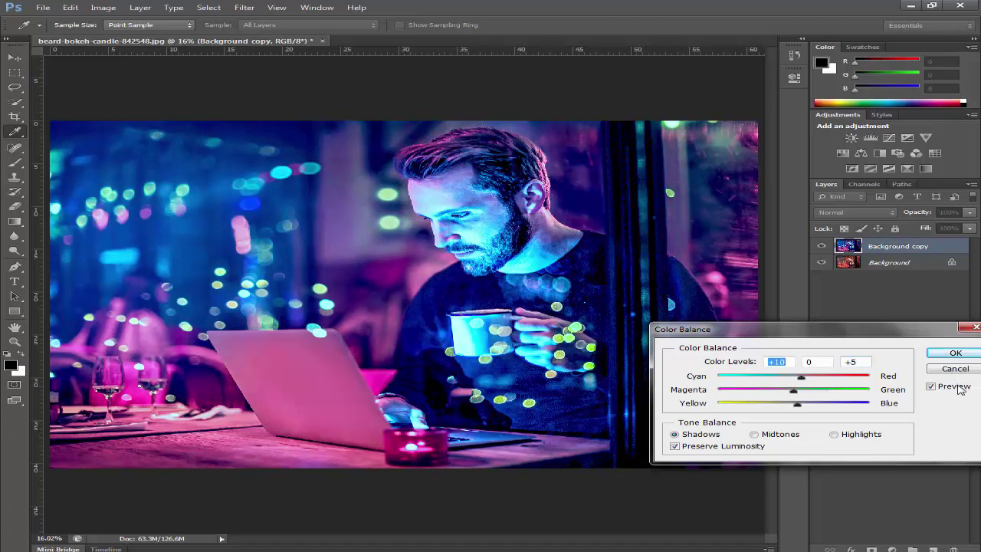
pyautogui.click(950, 352)
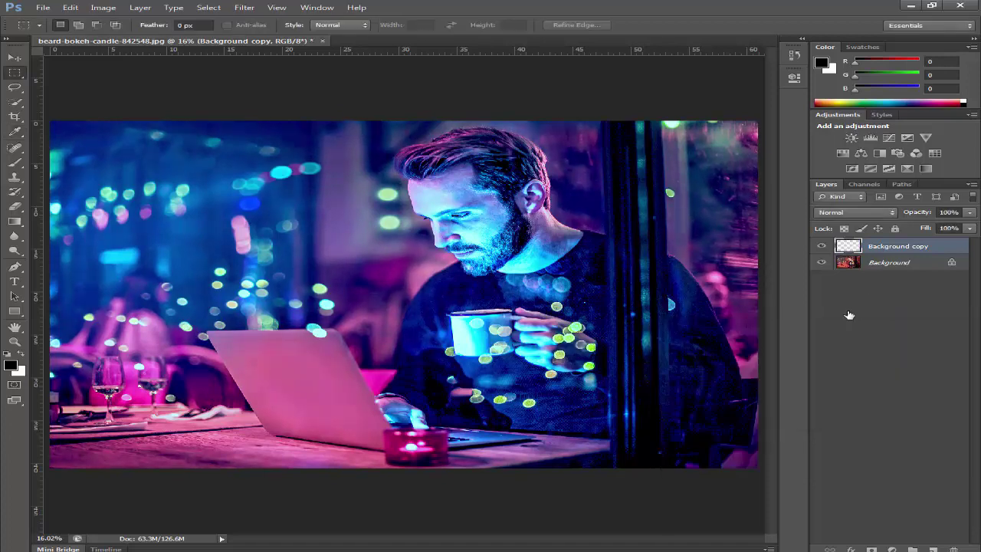
# - Save the graded image as a JPEG copy named beard-bokeh-candle-842548-1.jpg on the Desktop at quality 12 (Maximum)
pyautogui.click(43, 7)
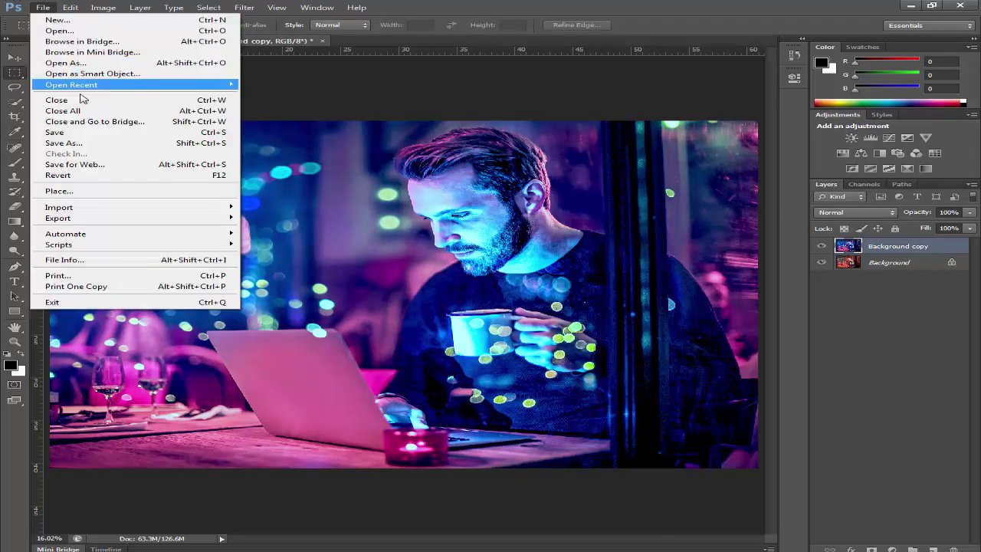
pyautogui.click(81, 145)
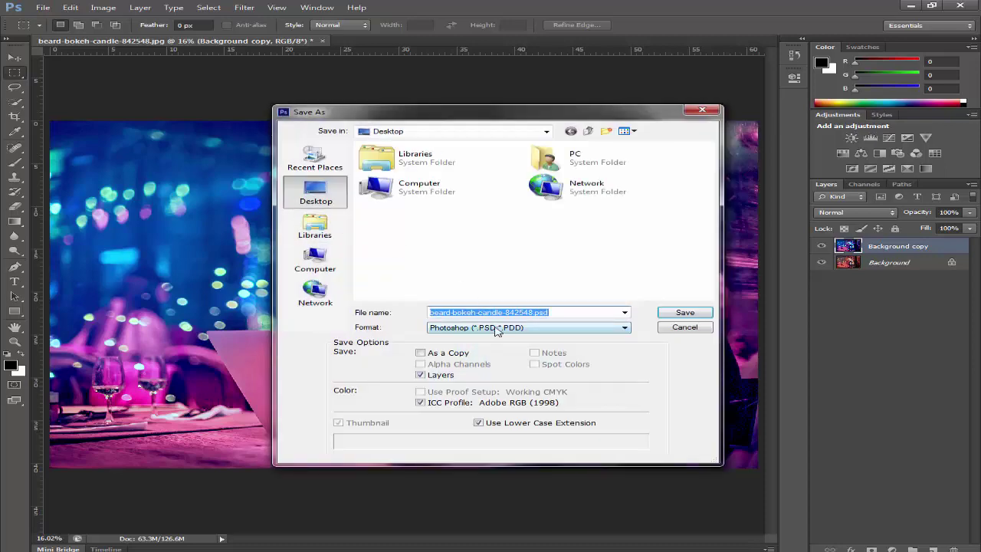
pyautogui.click(497, 328)
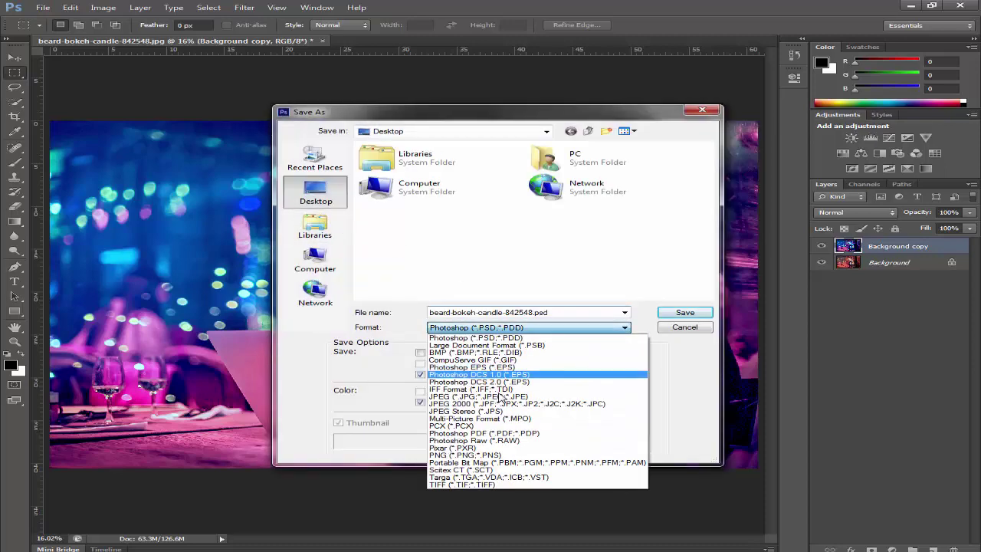
pyautogui.click(500, 396)
pyautogui.click(529, 312)
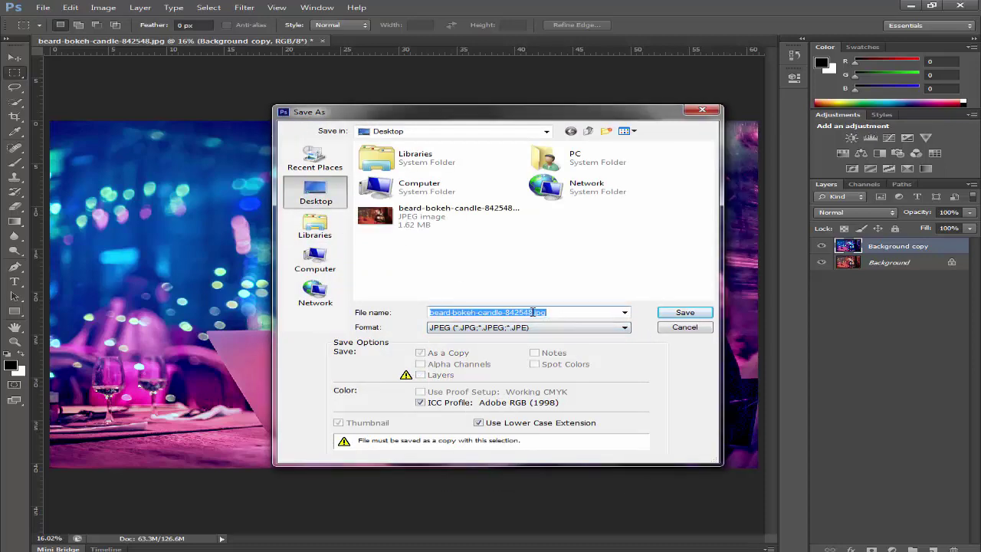
pyautogui.click(532, 312)
pyautogui.write('-1')
pyautogui.hotkey('ctrl', 'a')
pyautogui.press('Return')
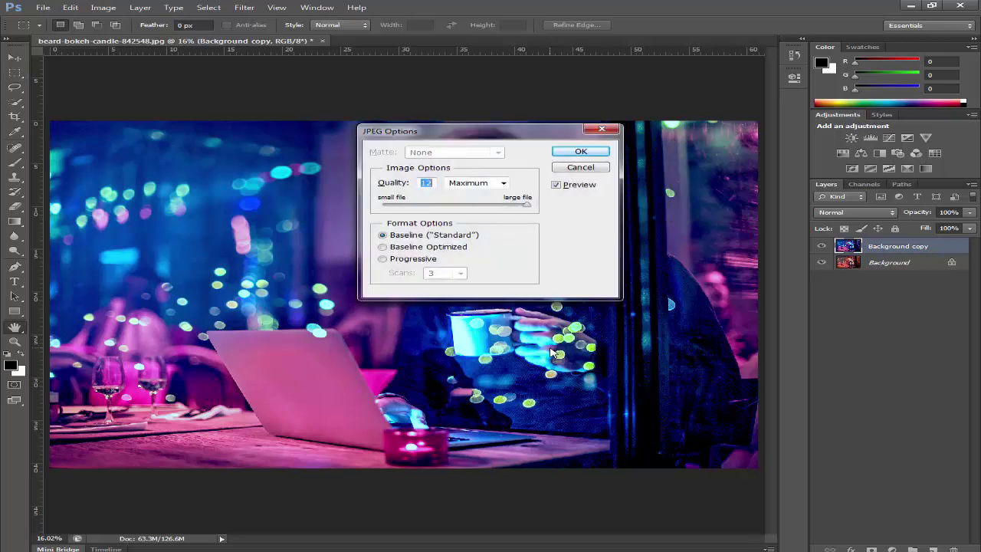
pyautogui.click(581, 151)
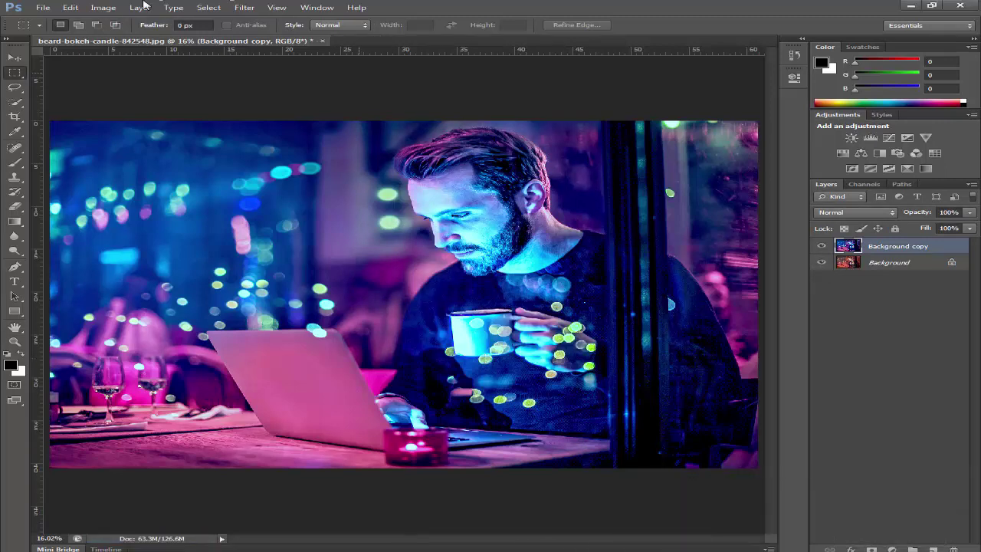
# - Open the saved beard-bokeh-candle-842548-1.jpg from the Desktop in Camera Raw
pyautogui.click(43, 7)
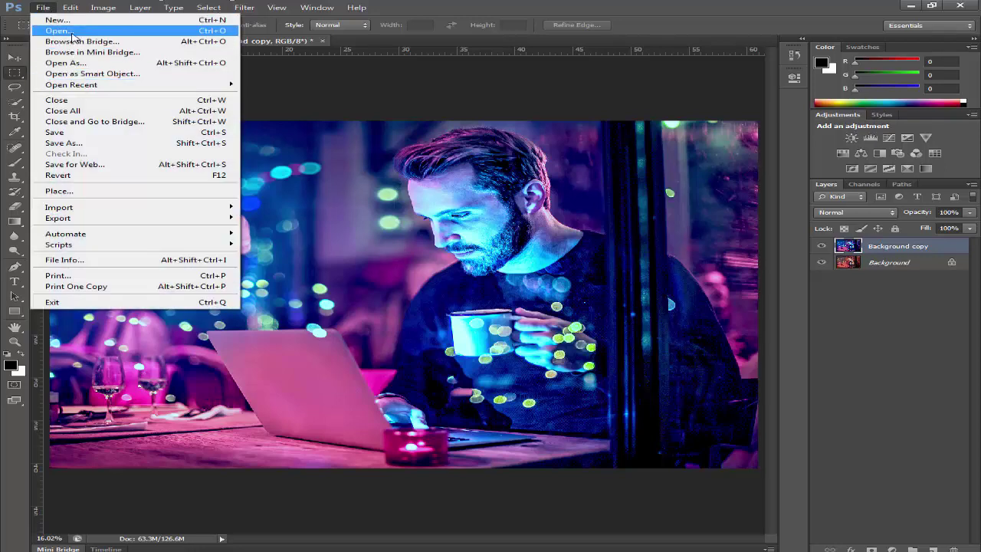
pyautogui.click(73, 36)
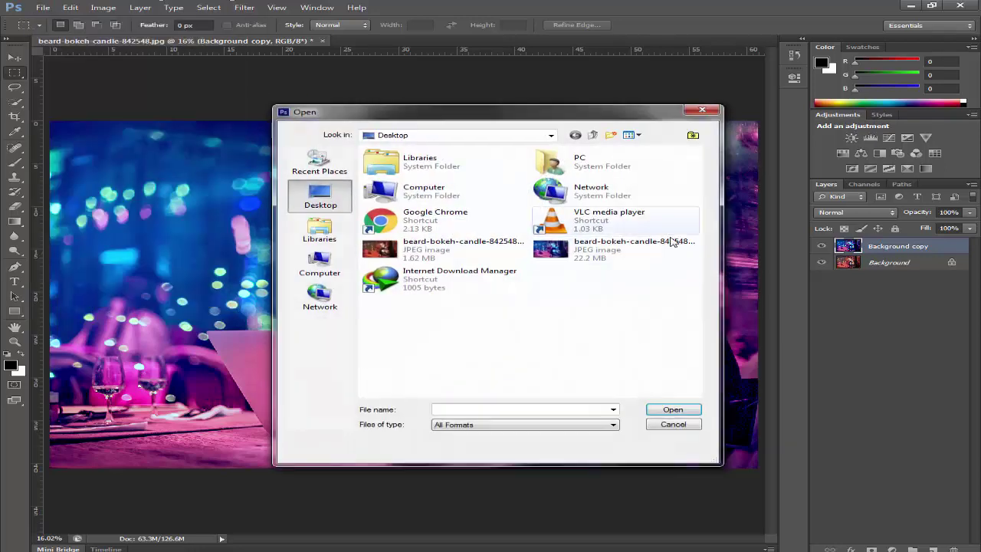
pyautogui.click(668, 242)
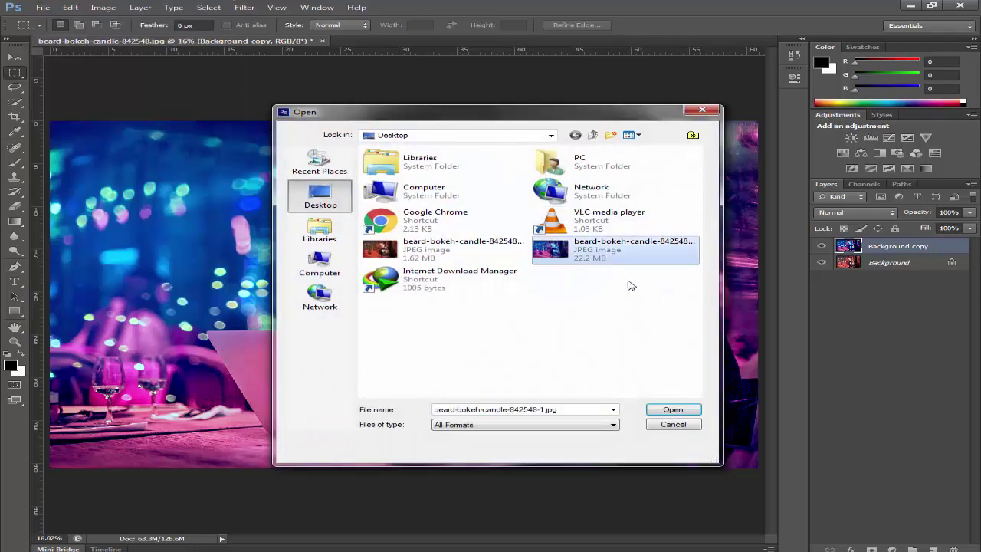
pyautogui.click(674, 409)
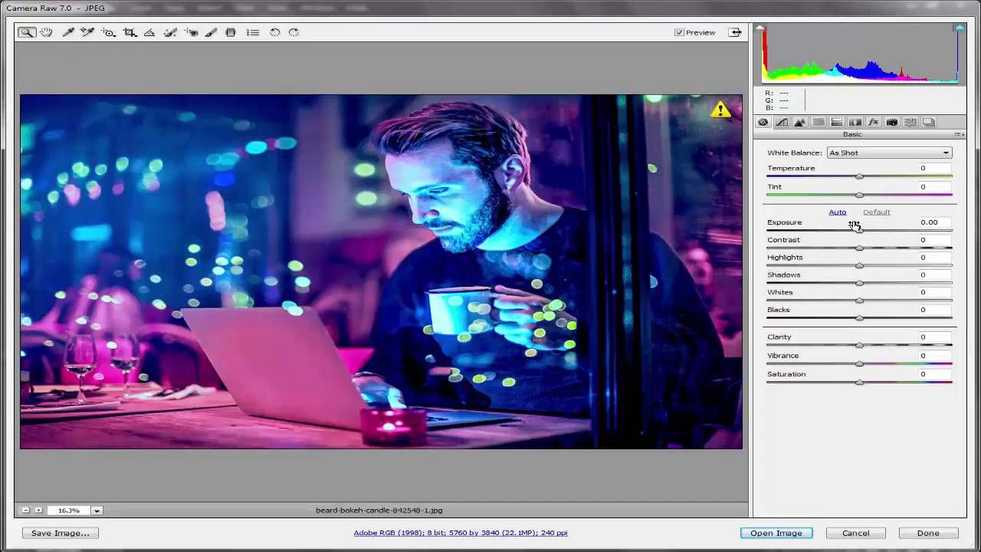
# - Set exposure to +0.10, contrast to -25, highlights to +10, shadows to -46, whites to -20 and blacks to -20
pyautogui.moveTo(854, 224)
pyautogui.mouseDown()
pyautogui.moveTo(906, 252)
pyautogui.moveTo(838, 251)
pyautogui.moveTo(865, 235)
pyautogui.mouseUp()
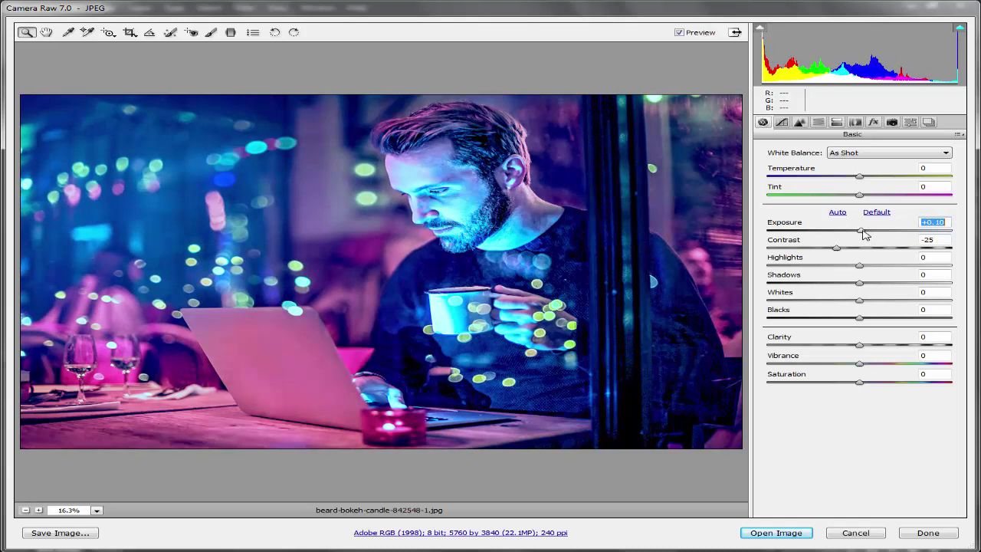
pyautogui.moveTo(863, 272); pyautogui.dragTo(849, 303)
pyautogui.click(867, 266)
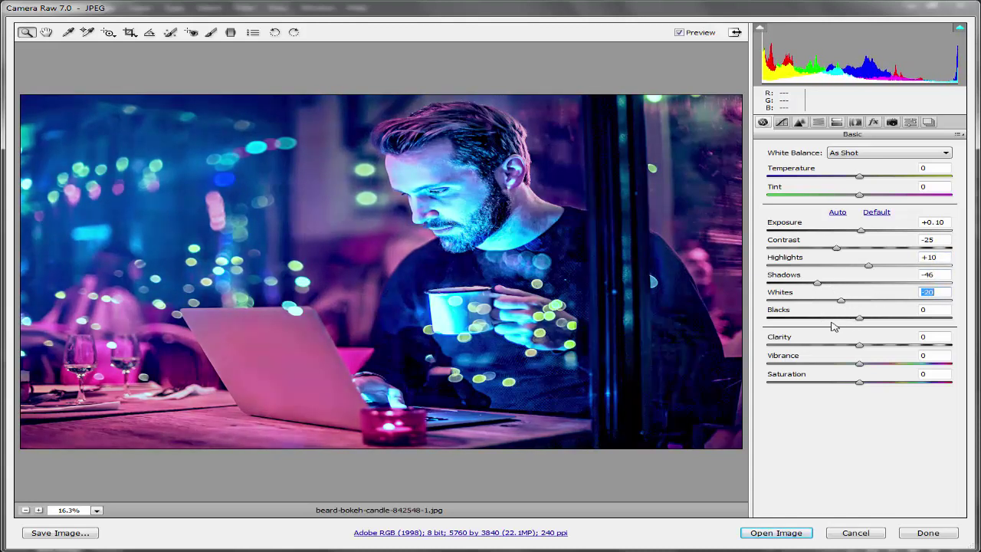
pyautogui.click(841, 319)
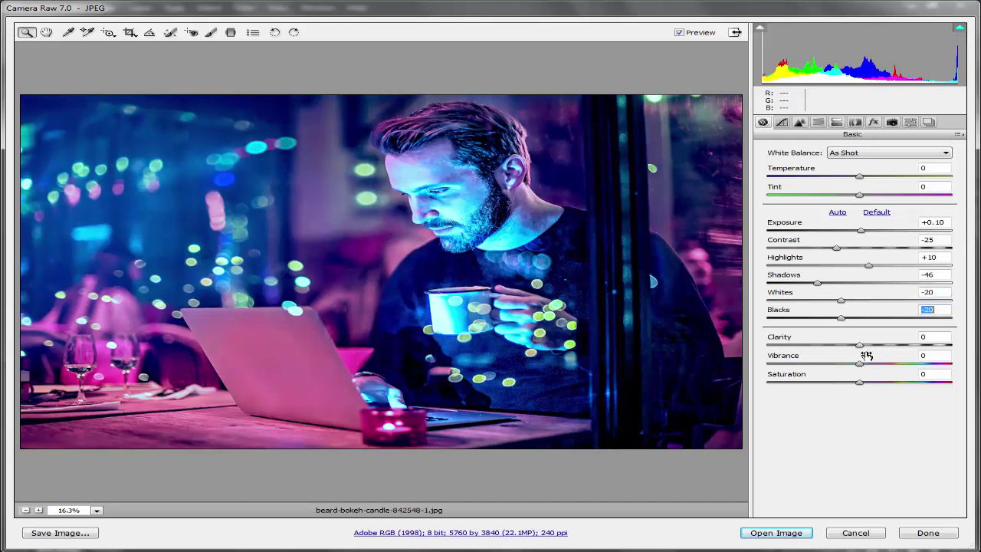
# - Set clarity to +13 and vibrance to +21, then try a temperature shift and return it to 0
pyautogui.click(878, 348)
pyautogui.moveTo(877, 348); pyautogui.dragTo(872, 349)
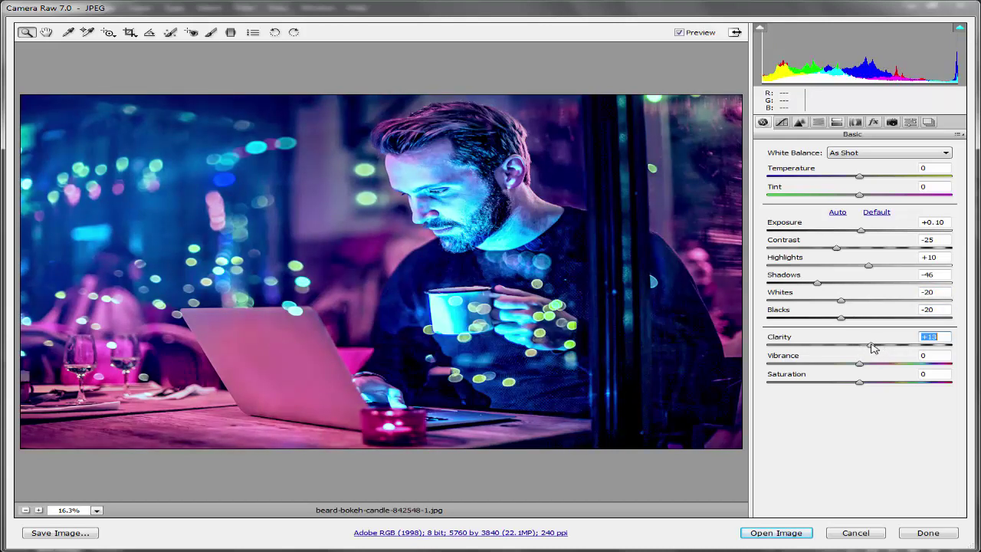
pyautogui.click(900, 363)
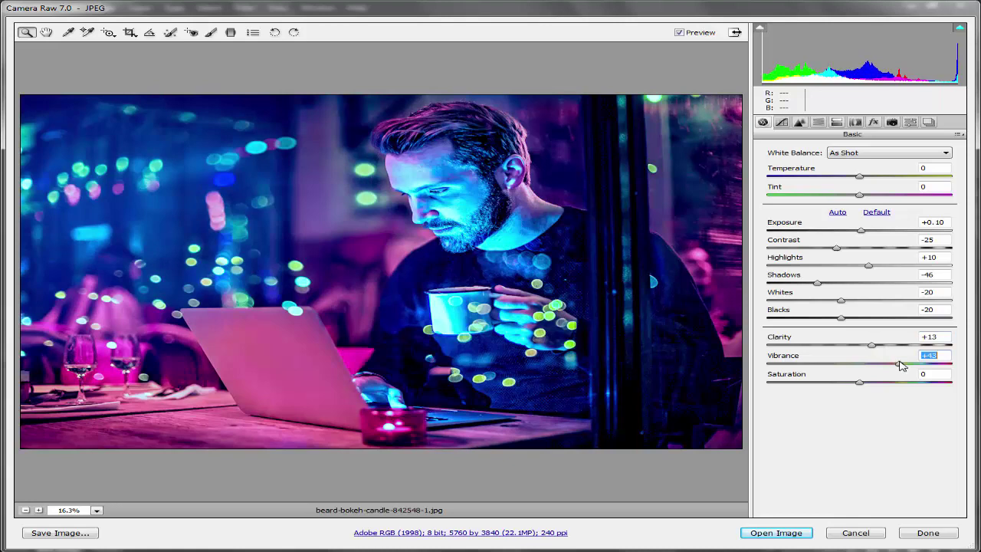
pyautogui.doubleClick(900, 364)
pyautogui.click(878, 364)
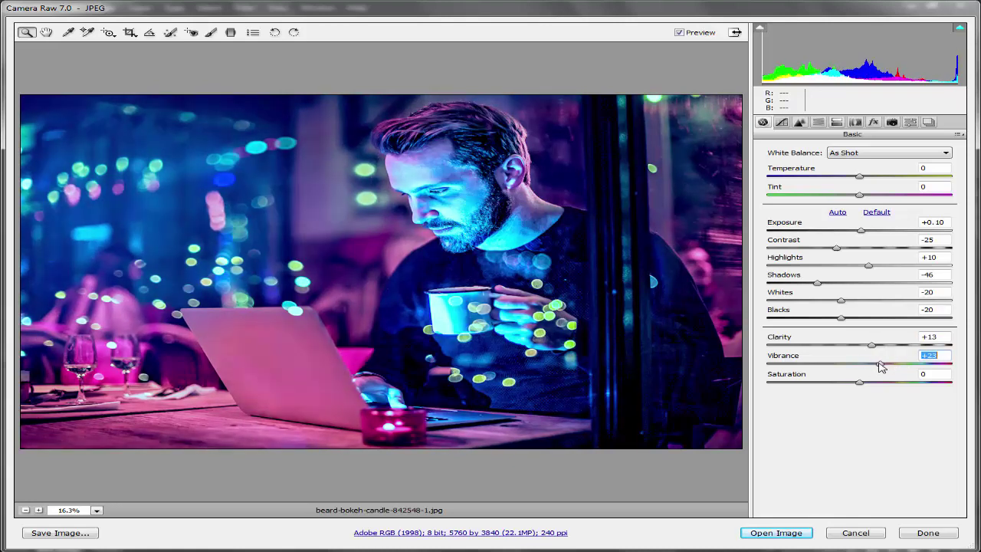
pyautogui.moveTo(859, 177); pyautogui.dragTo(879, 184)
pyautogui.write('0')
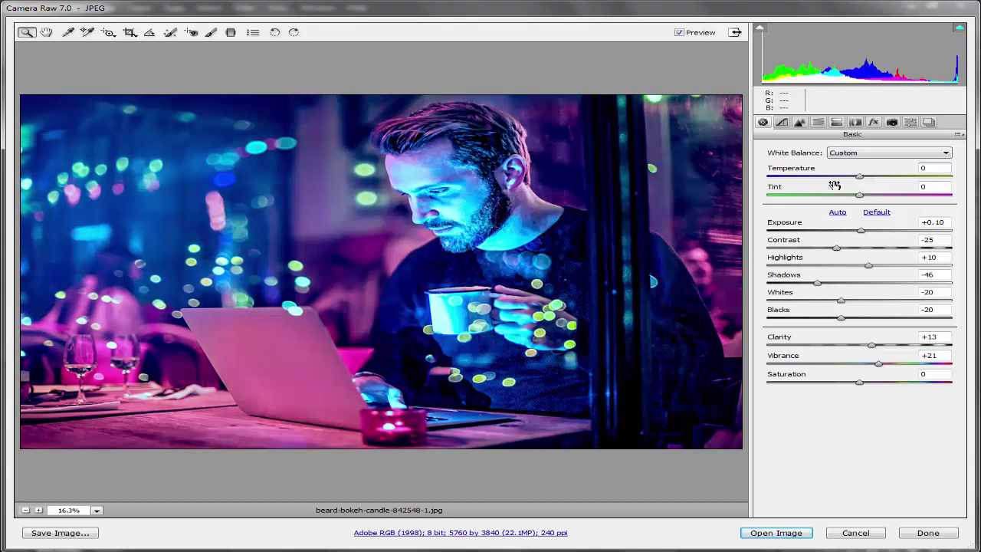
# - Set the Aquas hue to +35 in the HSL adjustments, trying Blues and Greens hue shifts and returning both to 0
pyautogui.click(798, 122)
pyautogui.click(837, 122)
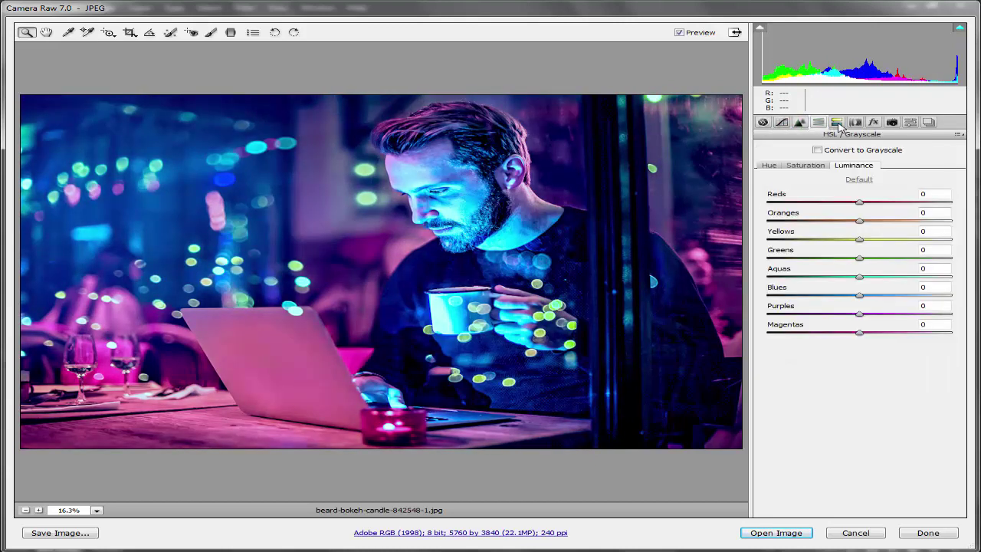
pyautogui.click(768, 165)
pyautogui.moveTo(859, 295); pyautogui.dragTo(939, 299)
pyautogui.write('0')
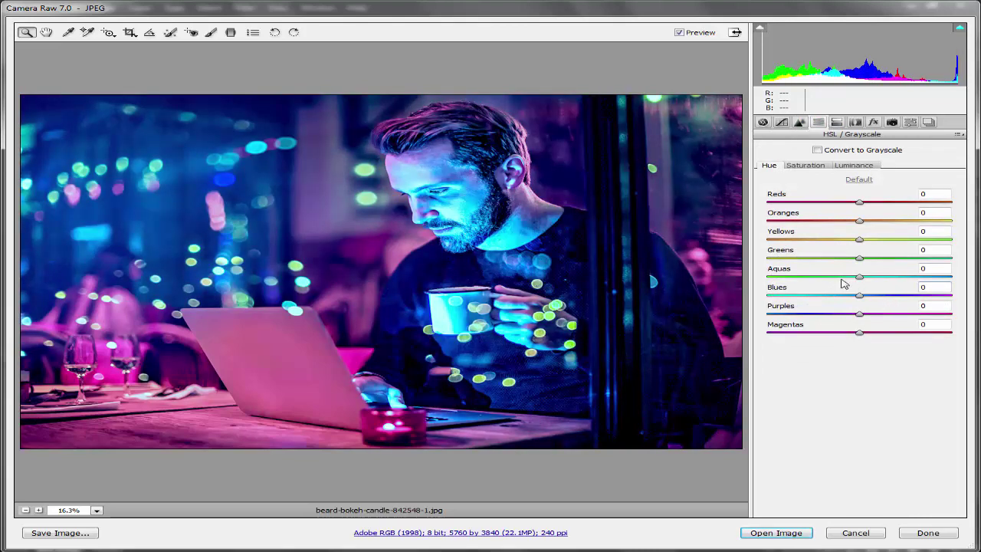
pyautogui.moveTo(843, 283); pyautogui.dragTo(891, 279)
pyautogui.click(859, 258)
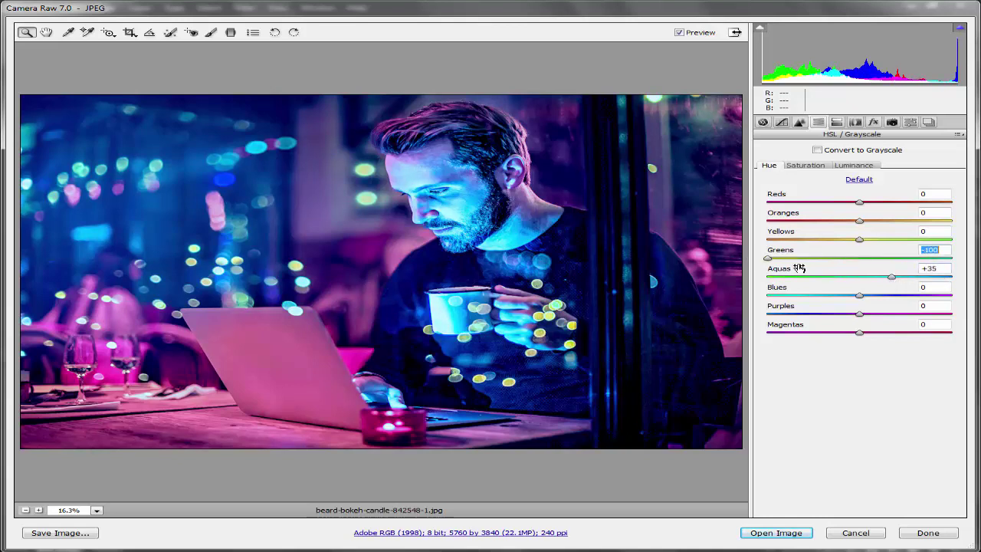
pyautogui.write('0')
# - Try changing the Aquas saturation, down to -100, and reset it to 0
pyautogui.click(807, 167)
pyautogui.moveTo(873, 278); pyautogui.dragTo(938, 281)
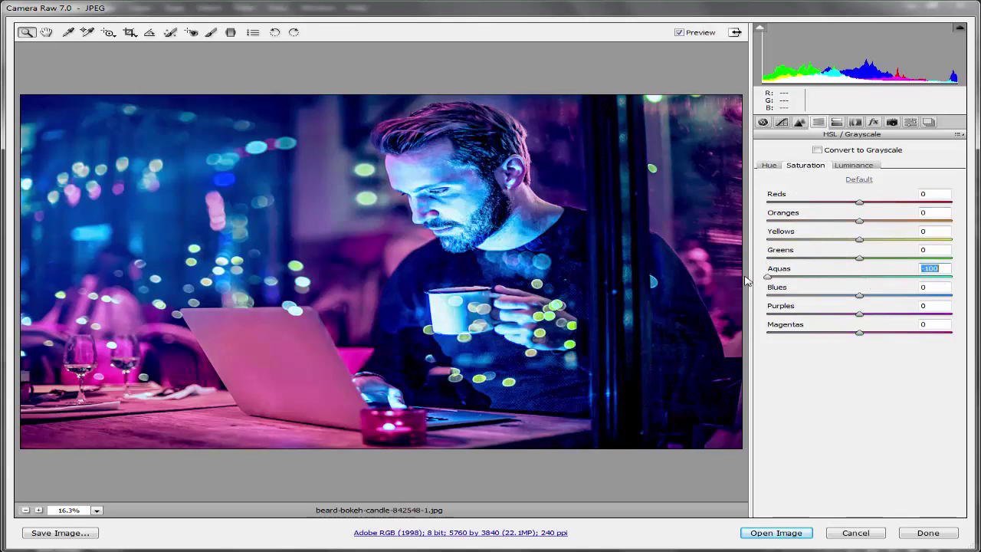
pyautogui.doubleClick(770, 277)
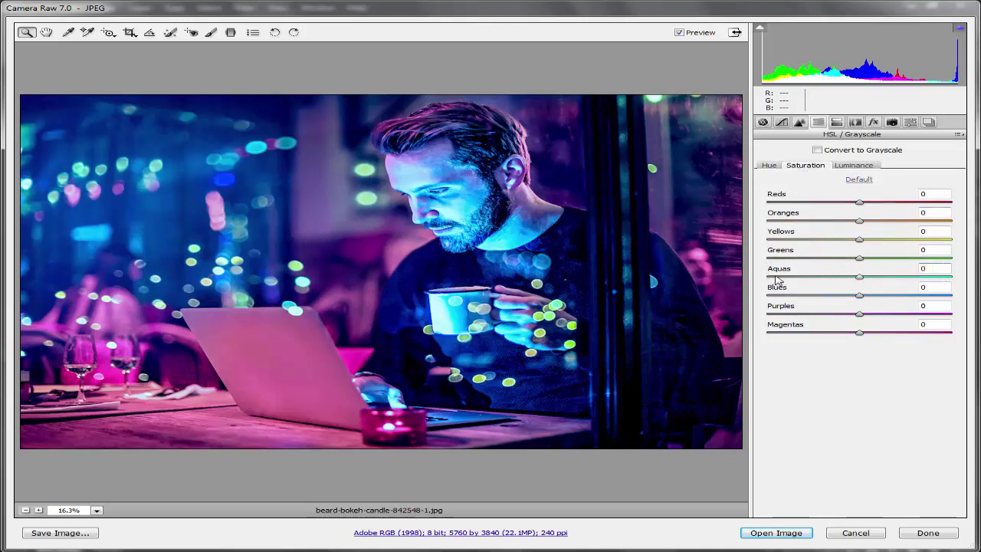
# - Set the Blues luminance to +22 and return the Aquas luminance to 0
pyautogui.click(850, 165)
pyautogui.moveTo(862, 282); pyautogui.dragTo(880, 296)
pyautogui.doubleClick(880, 278)
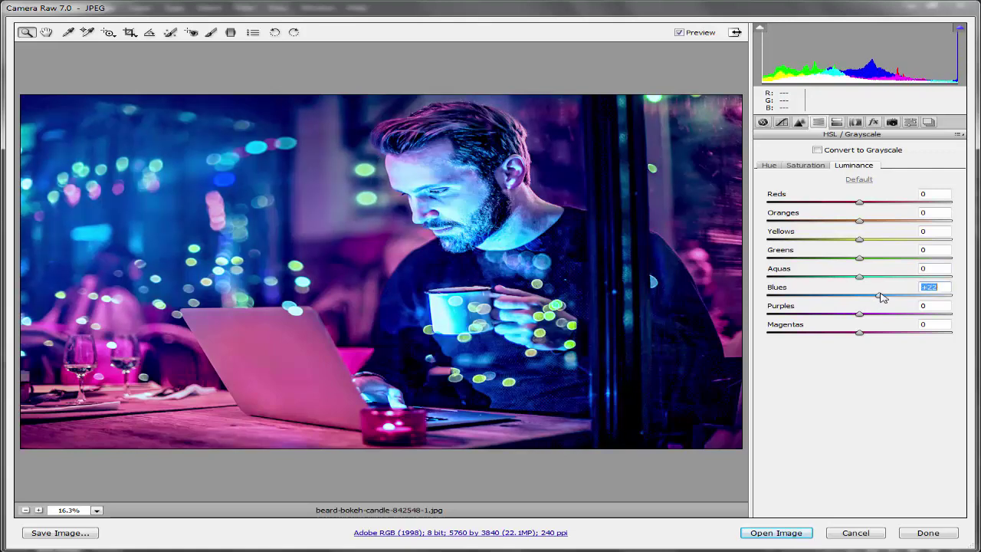
# - Add a Highlight Priority post-crop vignette with amount -33 and roundness +33
pyautogui.click(872, 122)
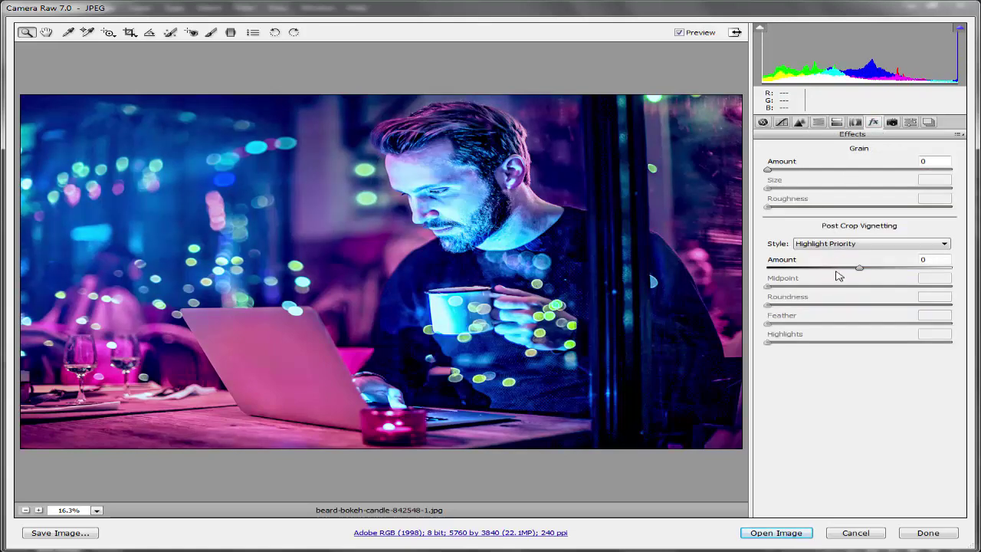
pyautogui.moveTo(859, 268); pyautogui.dragTo(832, 269)
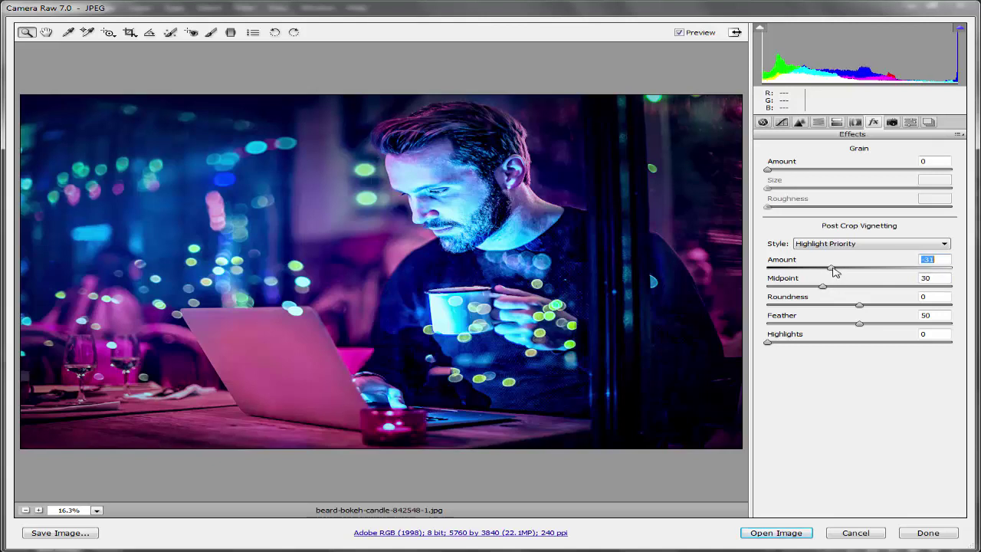
pyautogui.moveTo(859, 305); pyautogui.dragTo(893, 304)
pyautogui.moveTo(831, 268)
pyautogui.mouseDown()
pyautogui.moveTo(813, 272)
pyautogui.moveTo(830, 273)
pyautogui.mouseUp()
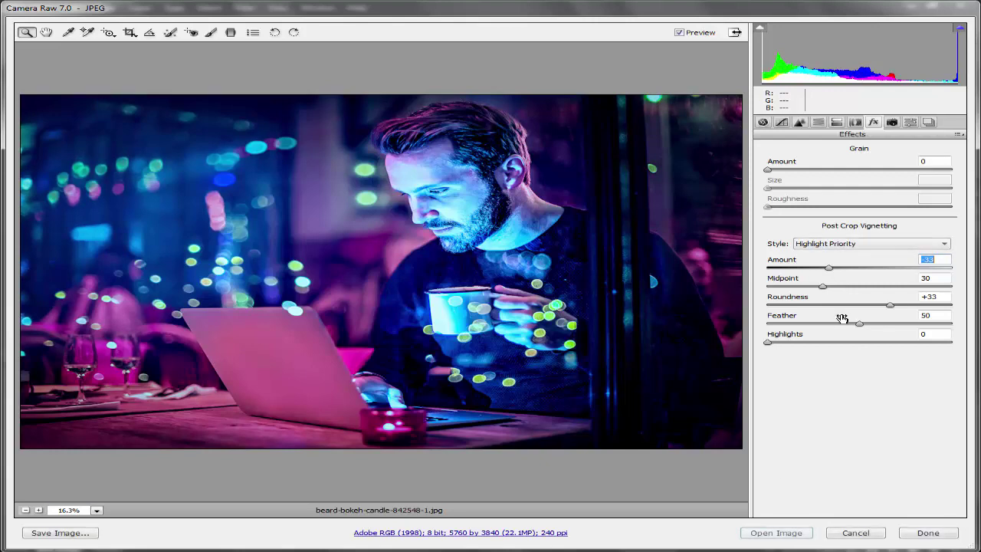
pyautogui.click(891, 122)
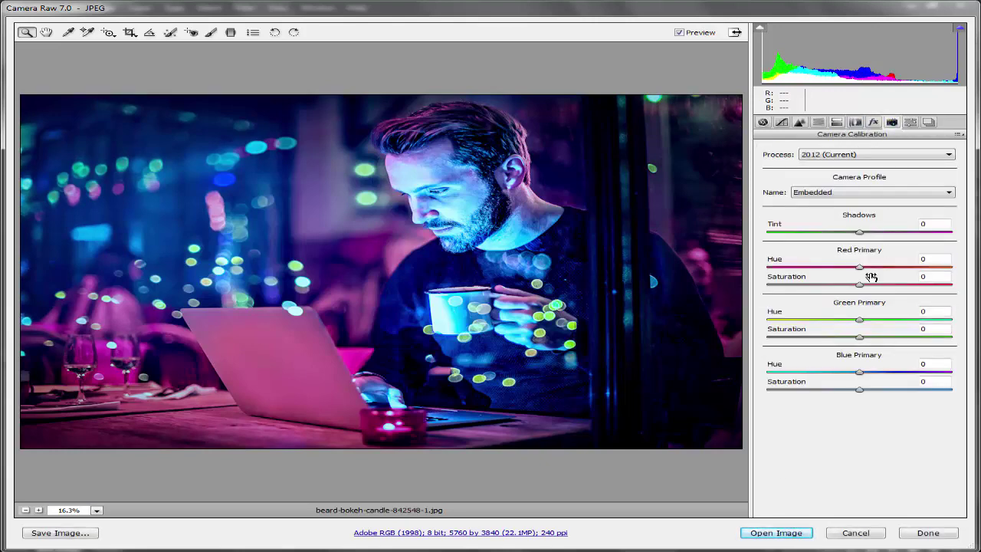
pyautogui.click(909, 122)
pyautogui.click(873, 122)
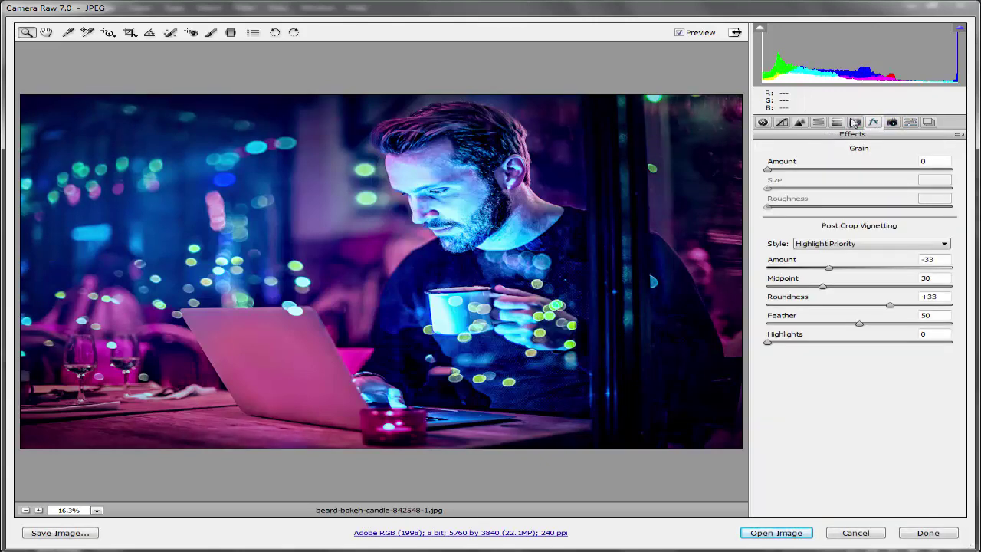
pyautogui.click(855, 122)
pyautogui.click(836, 121)
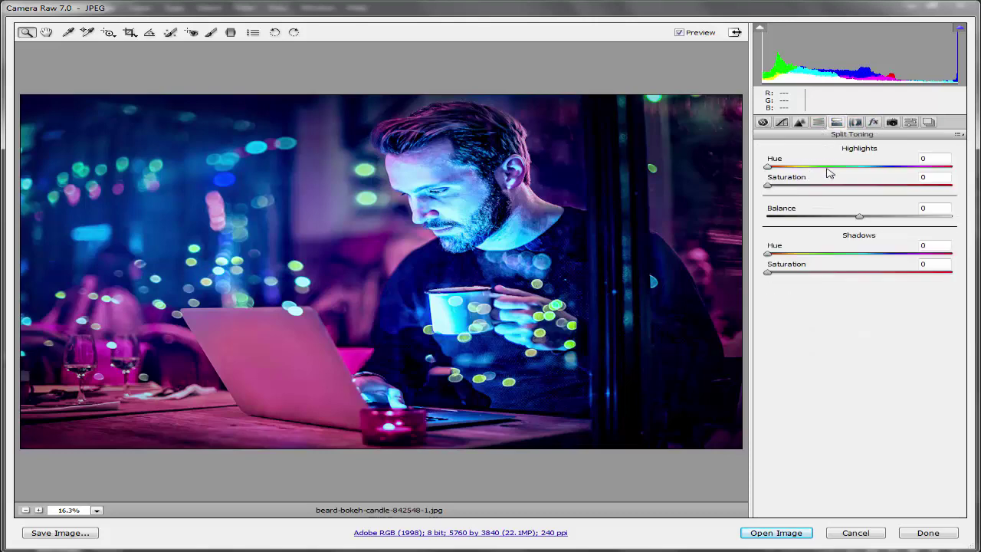
pyautogui.click(763, 123)
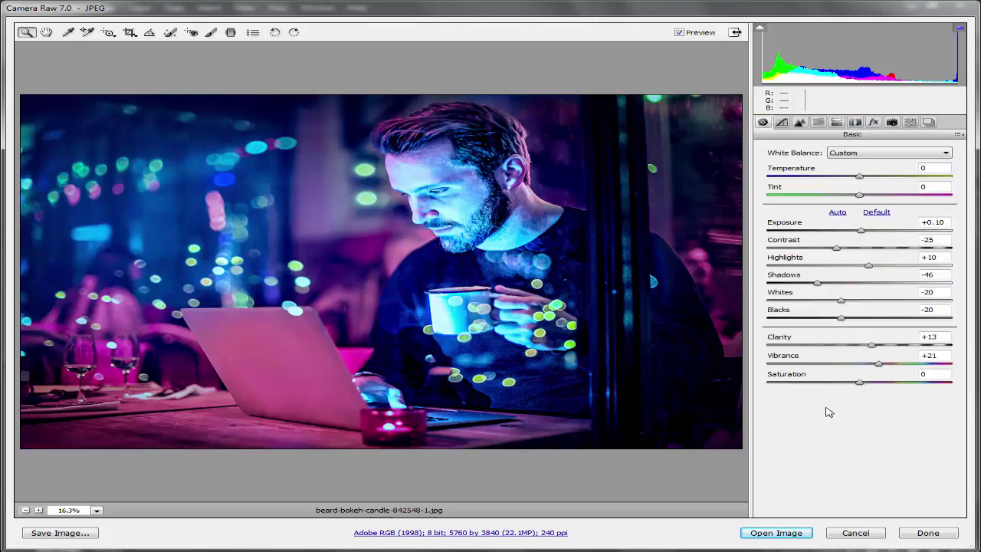
# - Open the Camera Raw-edited photo as a separate document and compare it with the earlier graded version
pyautogui.click(776, 532)
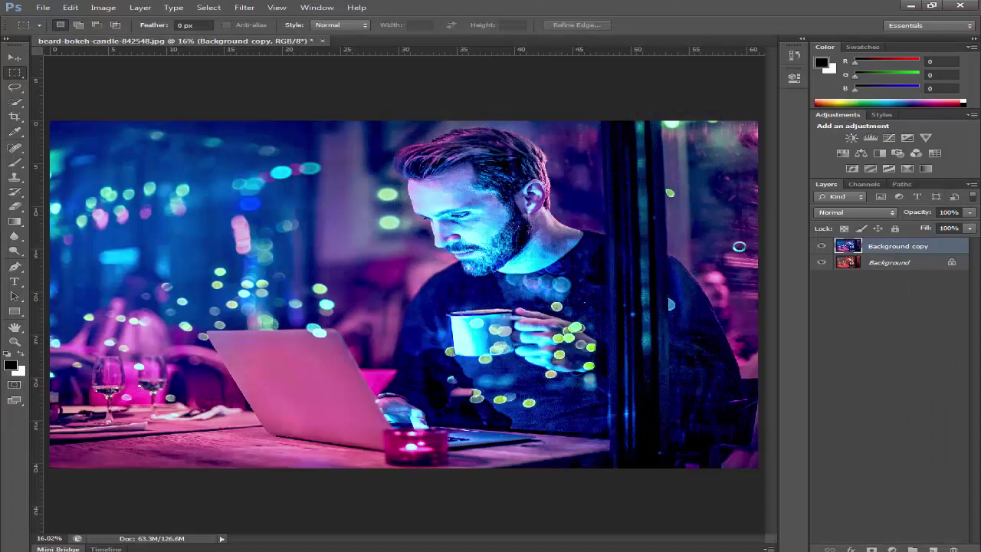
pyautogui.hotkey('ctrl', 'shift', 'a')
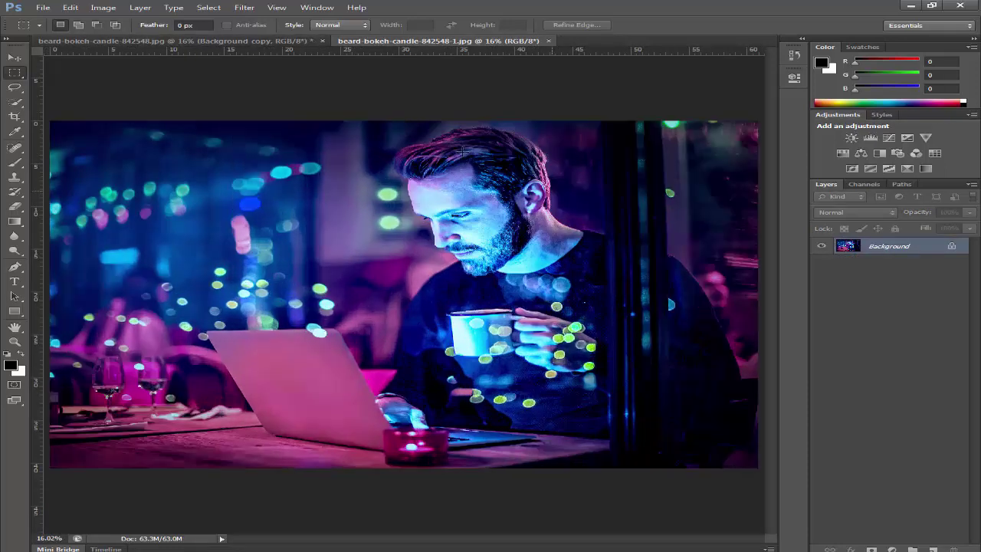
pyautogui.click(282, 41)
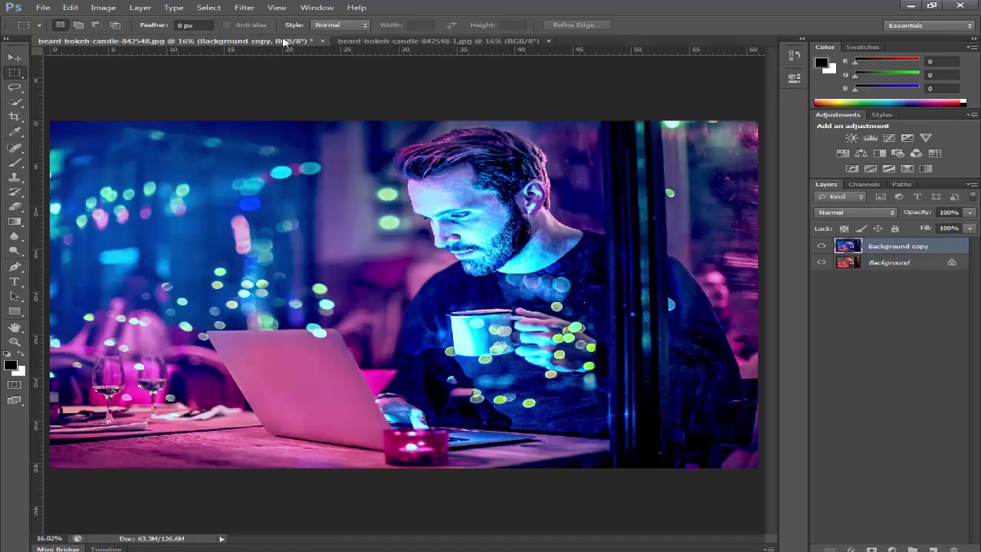
pyautogui.click(368, 42)
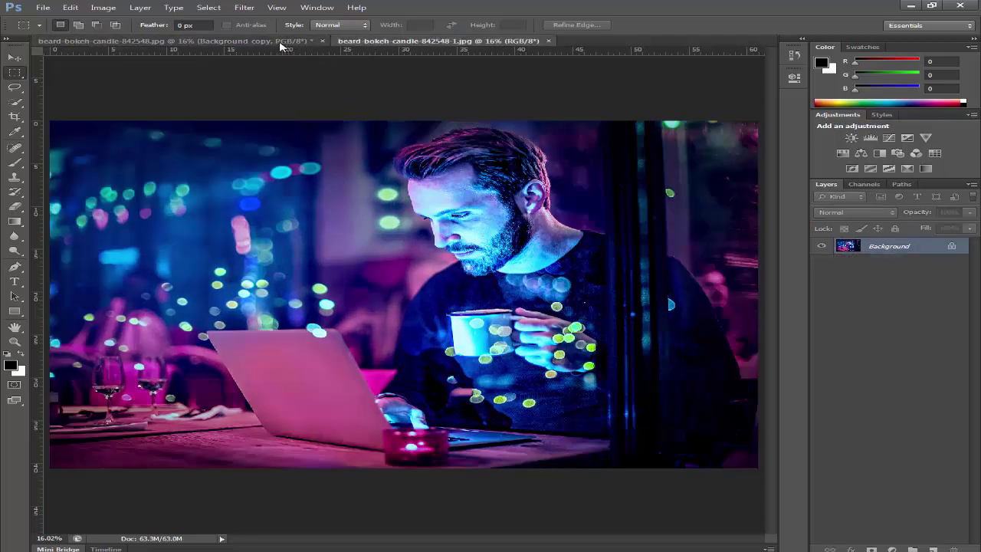
pyautogui.click(236, 43)
pyautogui.click(393, 42)
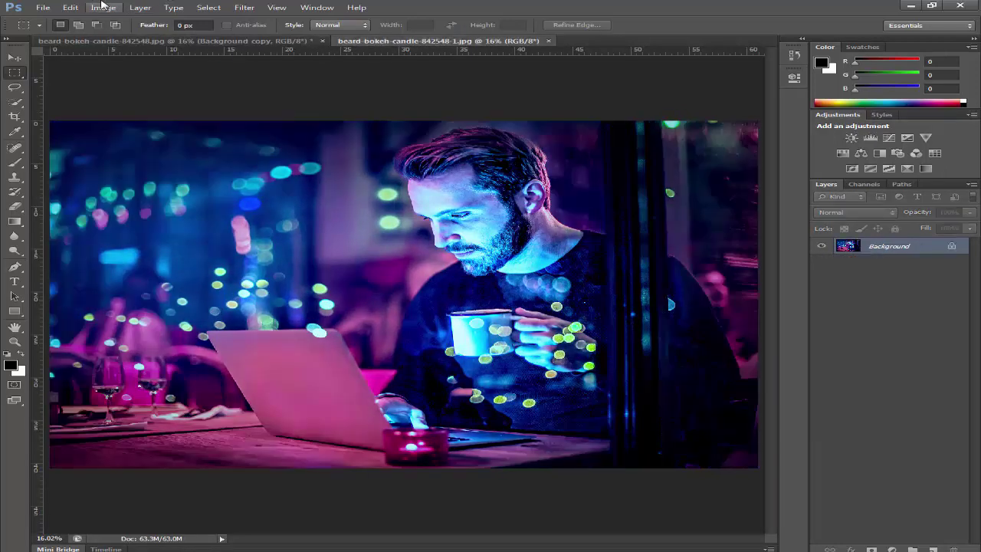
# - Save the Camera Raw version to the Desktop as the JPEG beard-bokeh-candle-842548-2.jpg at Maximum quality 12 with Baseline ("Standard") format
pyautogui.click(43, 7)
pyautogui.click(97, 147)
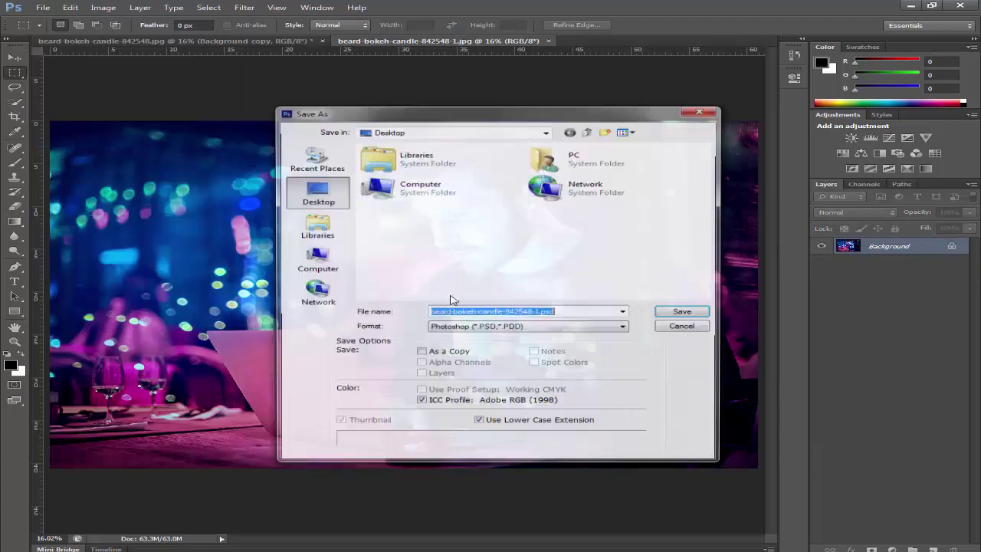
pyautogui.click(466, 328)
pyautogui.click(502, 396)
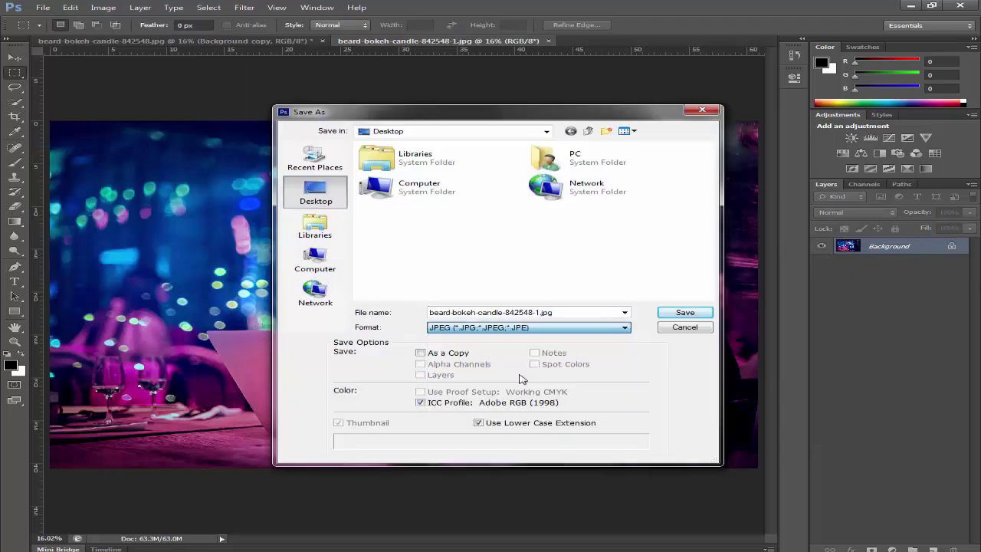
pyautogui.click(541, 312)
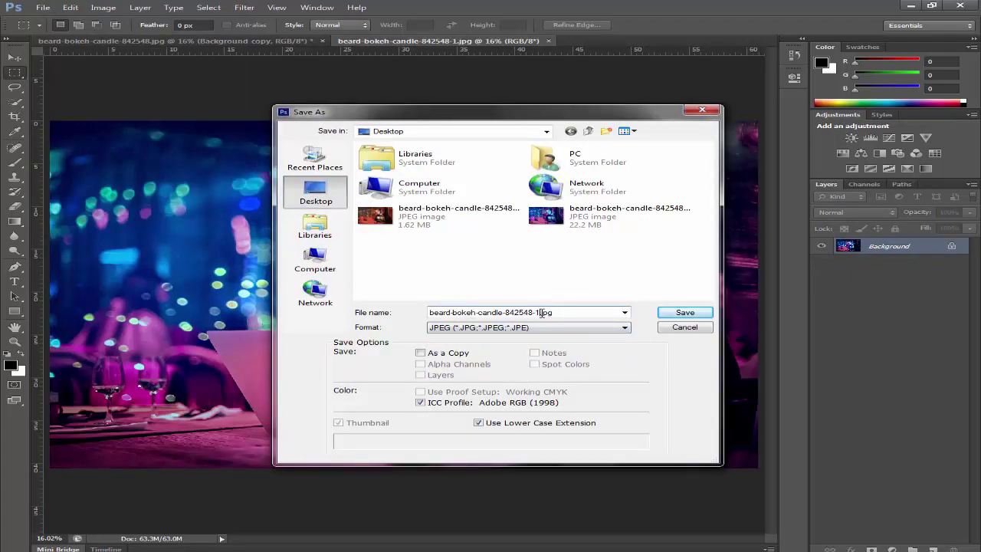
pyautogui.write('1')
pyautogui.press('Return')
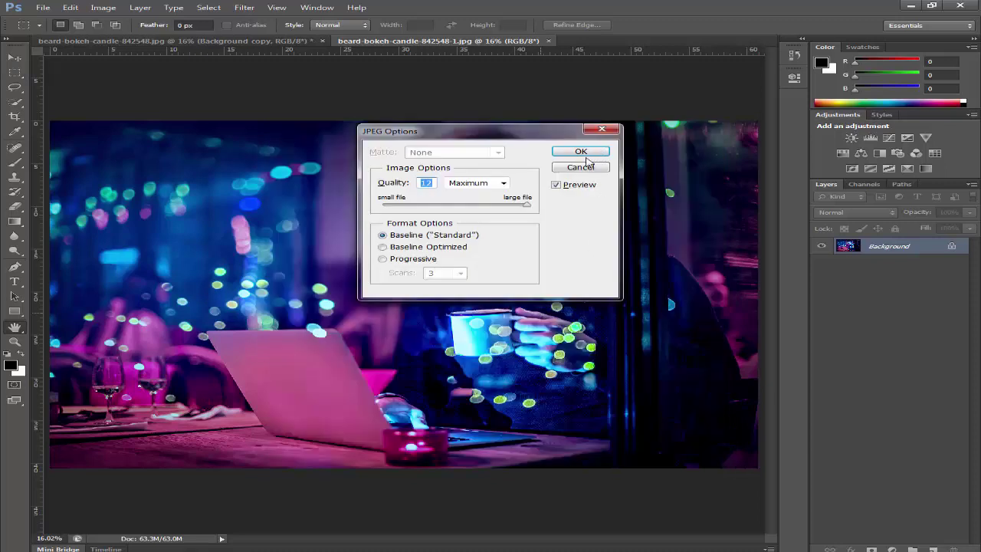
pyautogui.click(582, 153)
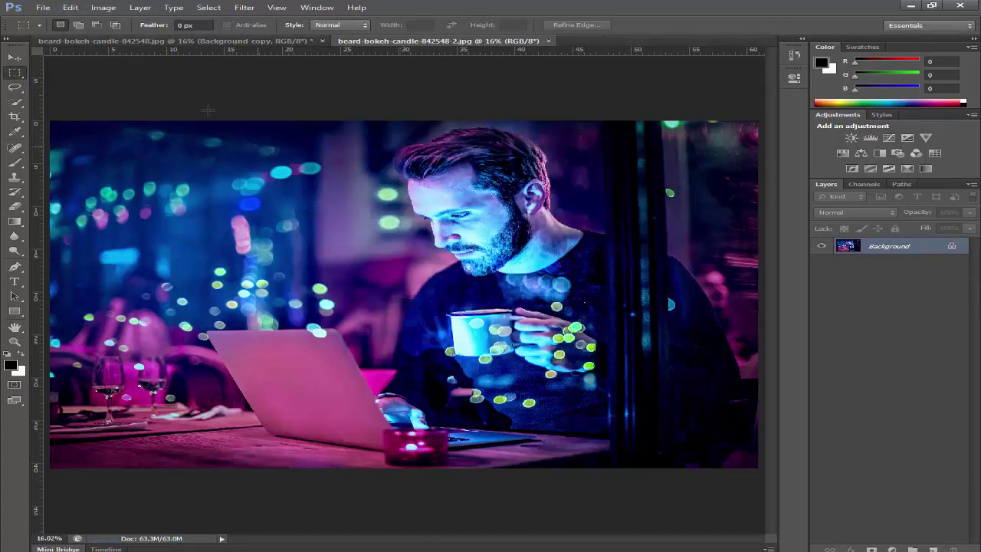
# - Start opening a file and select the original beard-bokeh-candle-842548.jpg on the Desktop
pyautogui.click(42, 7)
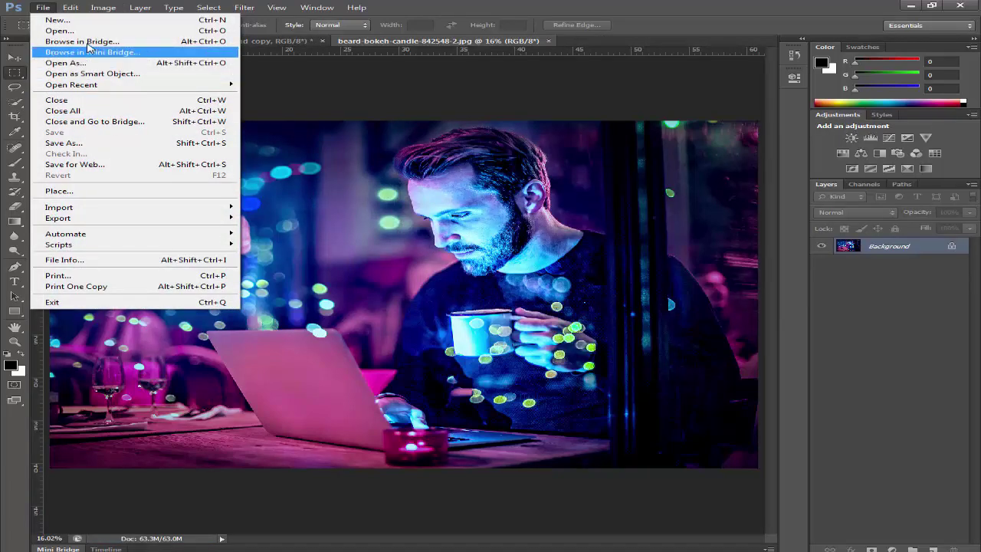
pyautogui.click(58, 31)
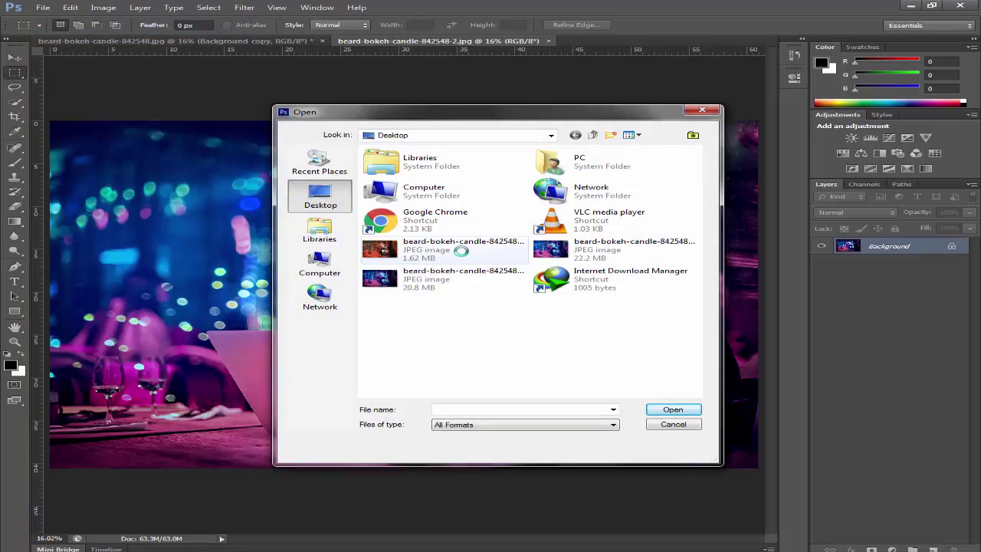
pyautogui.rightClick(429, 248)
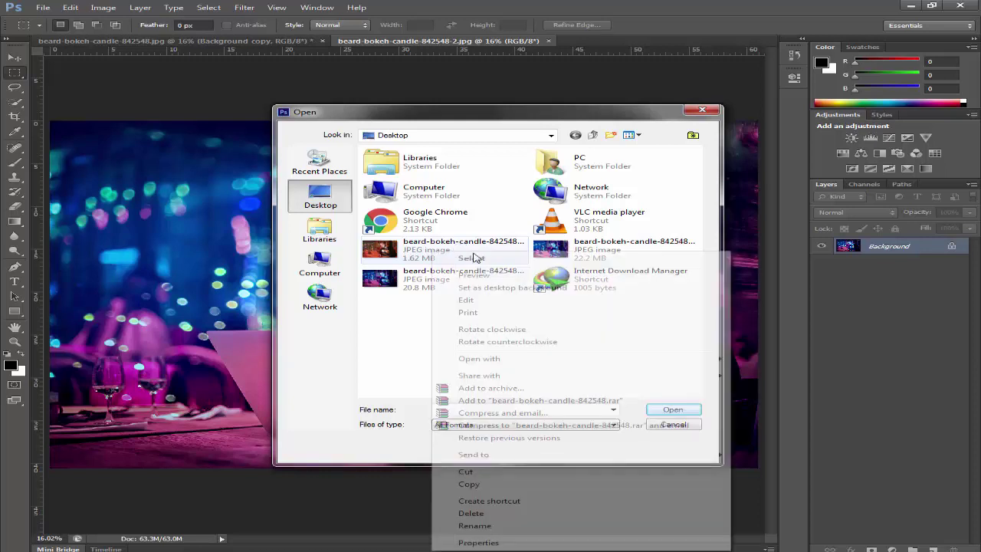
pyautogui.press('Escape')
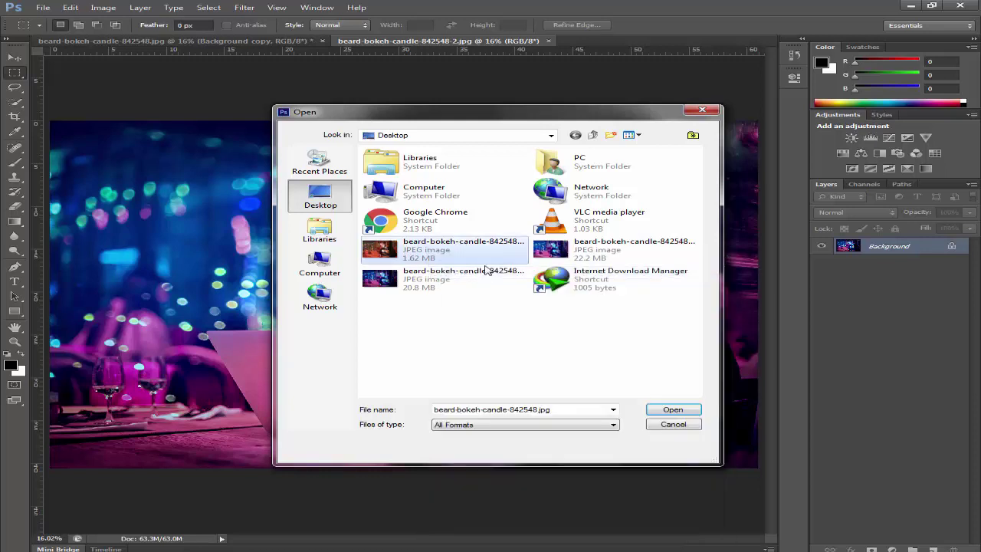